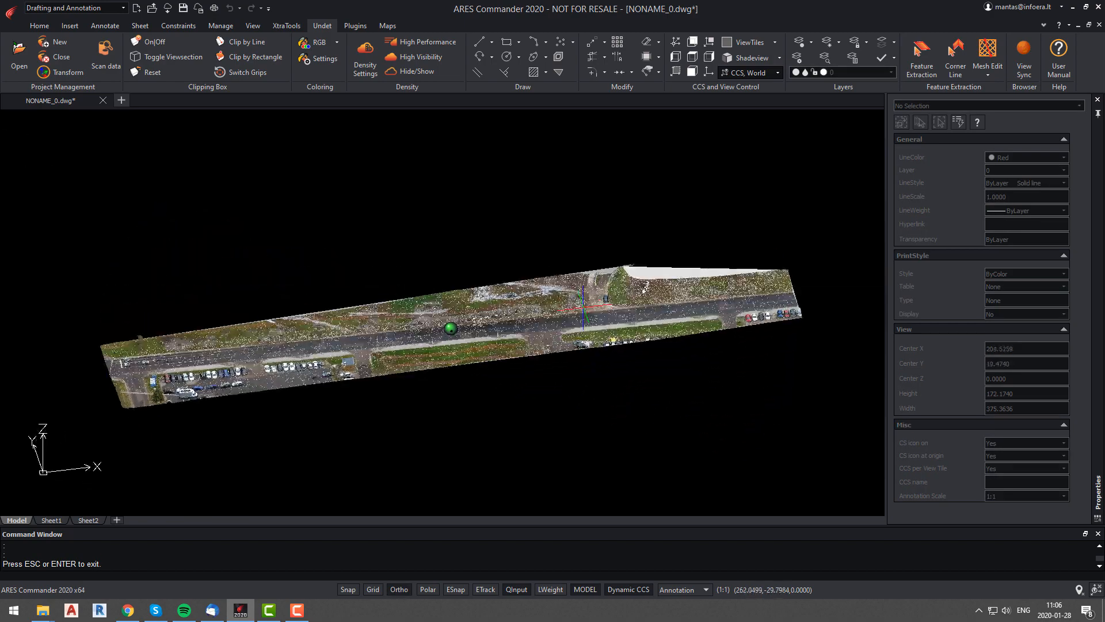
Step: In the top view, start a boundary polyline at the road's right end and trace the first stretch of its lower edge
click(693, 58)
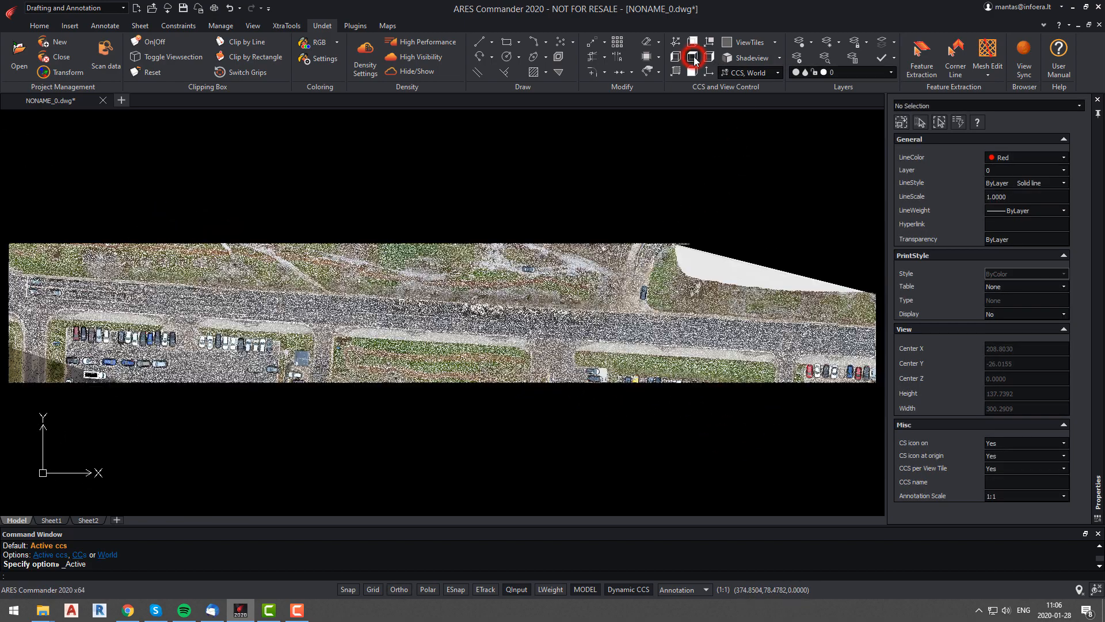
middle_drag(407, 299, 443, 291)
click(500, 312)
key(Escape)
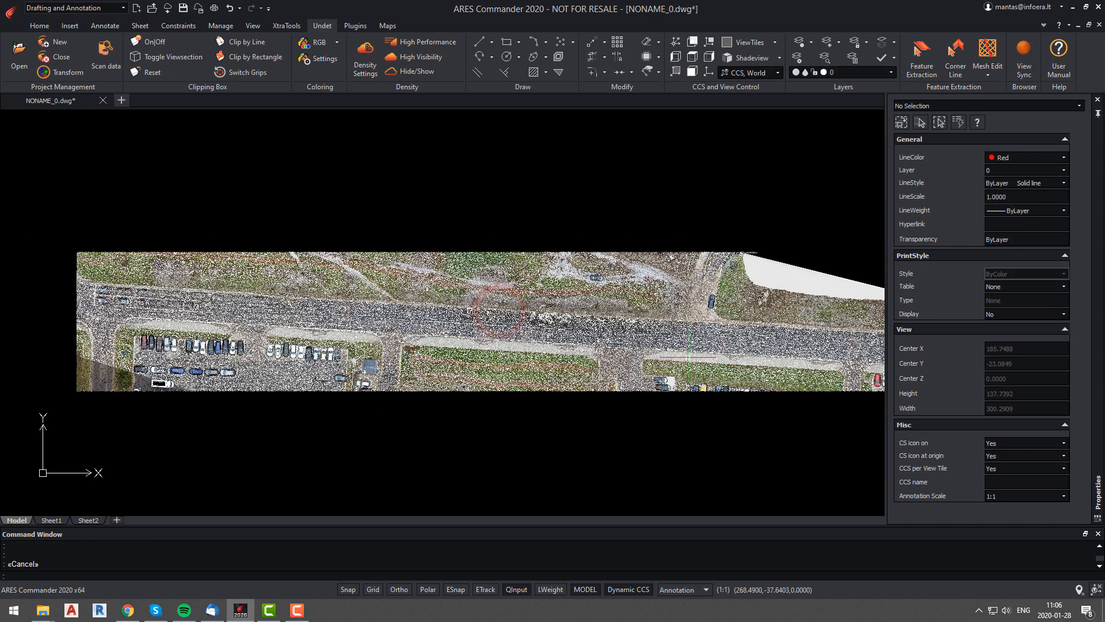
middle_drag(682, 355, 533, 336)
scroll(812, 345, up, 7)
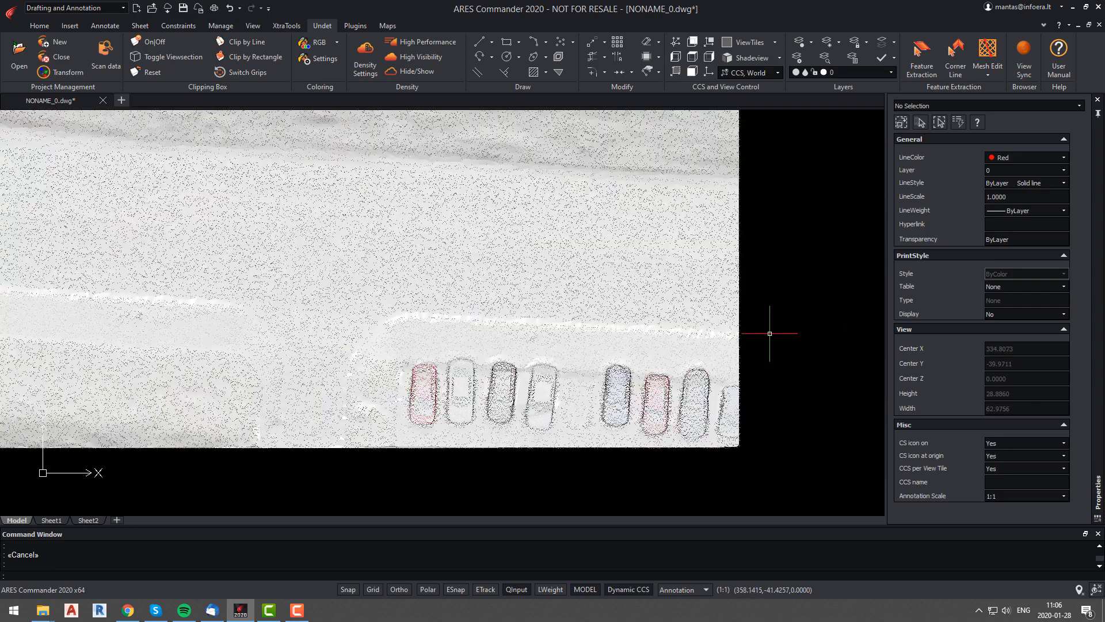
text(pl)
key(Return)
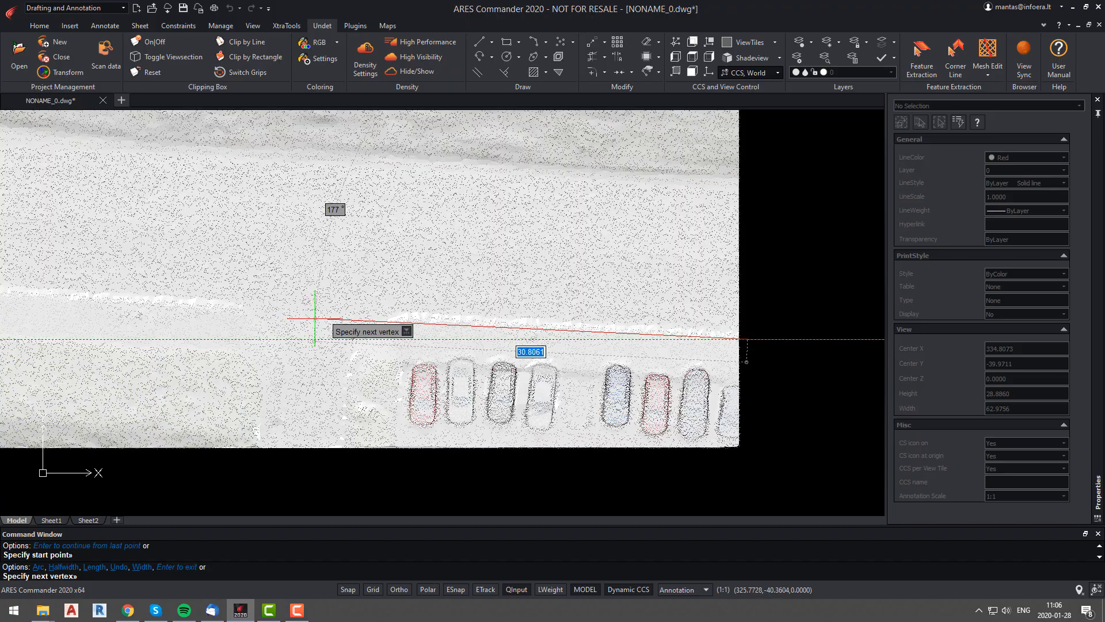
middle_drag(420, 309, 846, 316)
scroll(679, 317, down, 3)
middle_drag(431, 285, 604, 301)
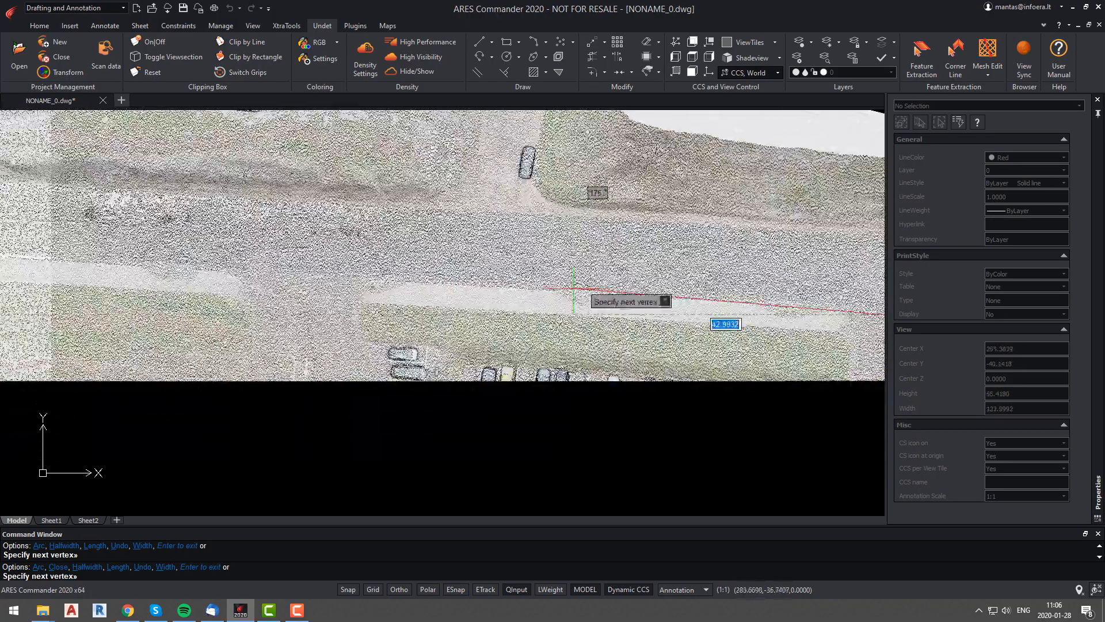
scroll(531, 289, up, 3)
scroll(223, 272, down, 5)
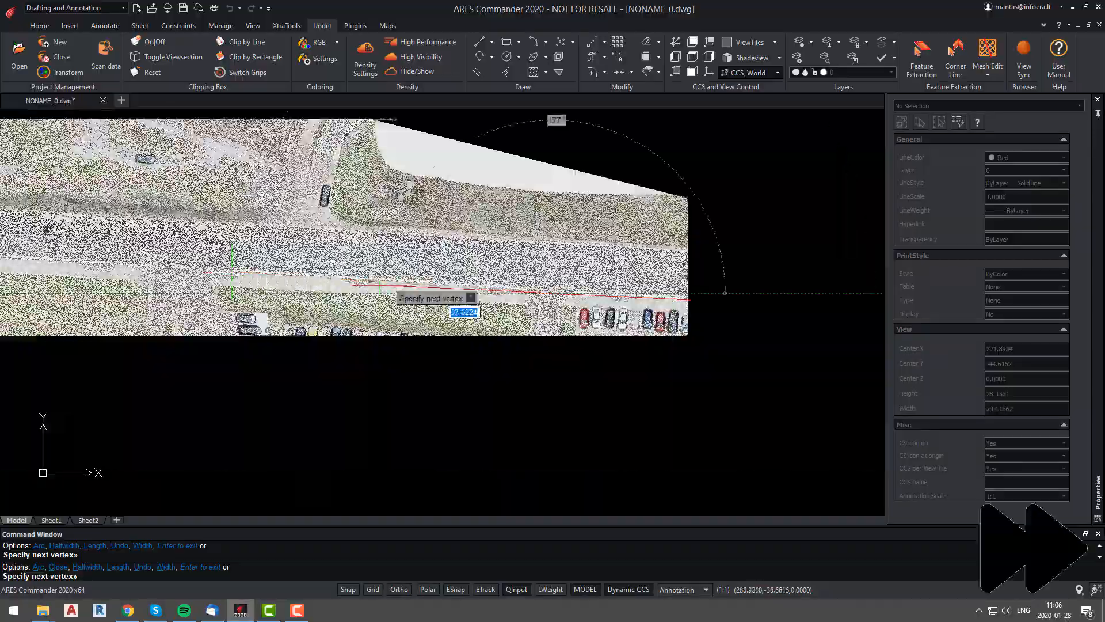
Step: Continue the boundary polyline along the road's lower edge past the grass strips in the middle
scroll(322, 278, up, 5)
click(241, 275)
scroll(242, 275, down, 4)
middle_drag(242, 275, 495, 282)
scroll(173, 275, up, 3)
click(462, 262)
scroll(121, 238, down, 2)
middle_drag(110, 238, 486, 291)
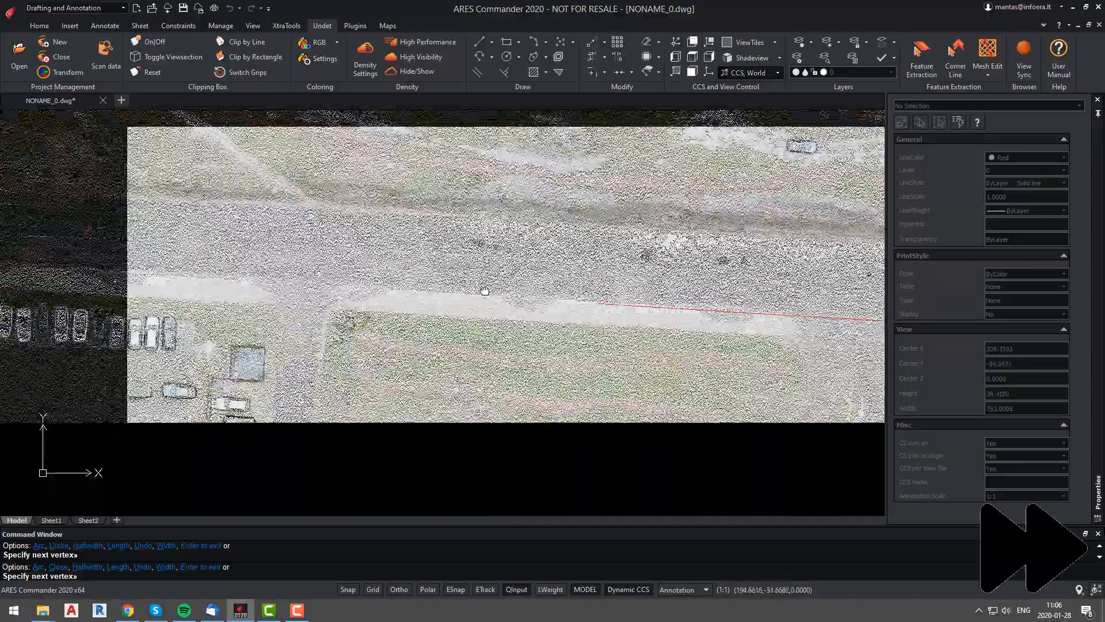
Step: Extend the boundary polyline along the lower edge past the parking lots to the road's lower-left corner
scroll(485, 291, up, 3)
click(328, 302)
click(375, 319)
middle_drag(375, 319, 587, 325)
click(415, 311)
middle_drag(415, 311, 643, 334)
middle_drag(117, 311, 367, 312)
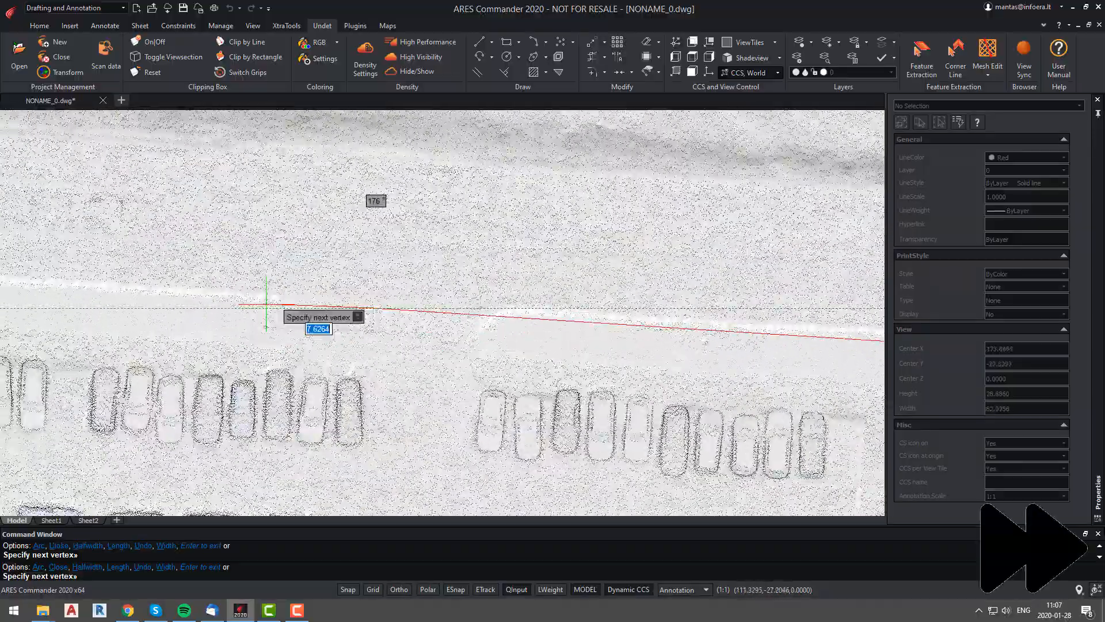
middle_drag(65, 288, 686, 306)
scroll(686, 305, down, 1)
click(463, 294)
click(337, 293)
Step: Carry the boundary straight up across the road's left end with Ortho, and add the first upper-edge segment without it
key(F8)
click(338, 164)
key(F8)
click(775, 192)
middle_drag(776, 194, 513, 276)
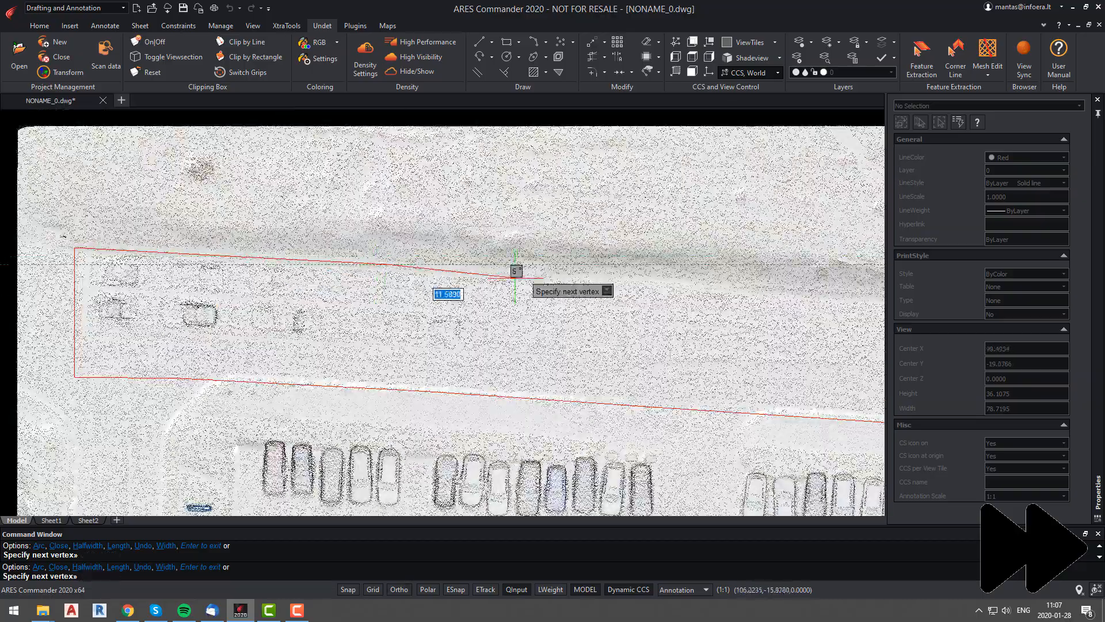
Step: Trace the road's upper edge with the boundary polyline towards the middle of the road
middle_drag(733, 284, 426, 323)
click(485, 329)
middle_drag(488, 363, 255, 365)
click(415, 341)
click(474, 365)
middle_drag(567, 364, 218, 393)
click(577, 369)
click(398, 402)
middle_drag(398, 402, 118, 372)
Step: Trace the rest of the road's upper edge and close the boundary polyline across the right end
click(387, 403)
click(538, 425)
scroll(538, 426, down, 2)
middle_drag(538, 425, 255, 403)
click(533, 424)
middle_drag(569, 418, 351, 401)
click(464, 404)
middle_drag(464, 405, 206, 390)
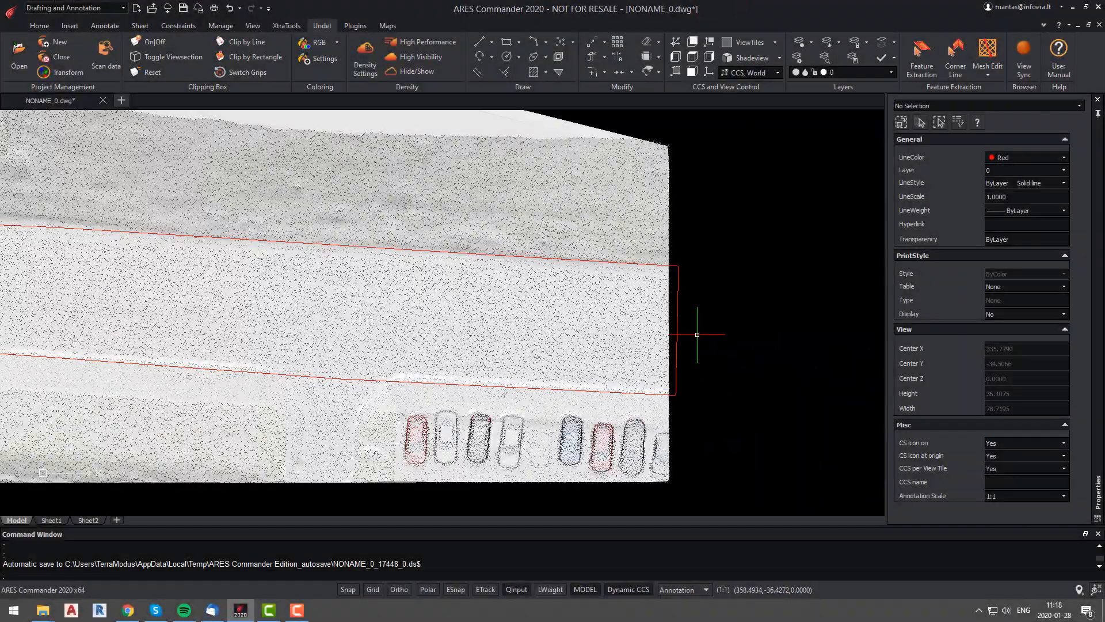
Step: Start a polyline at the middle of the road's right end and place the first vertices along the centreline
key(Return)
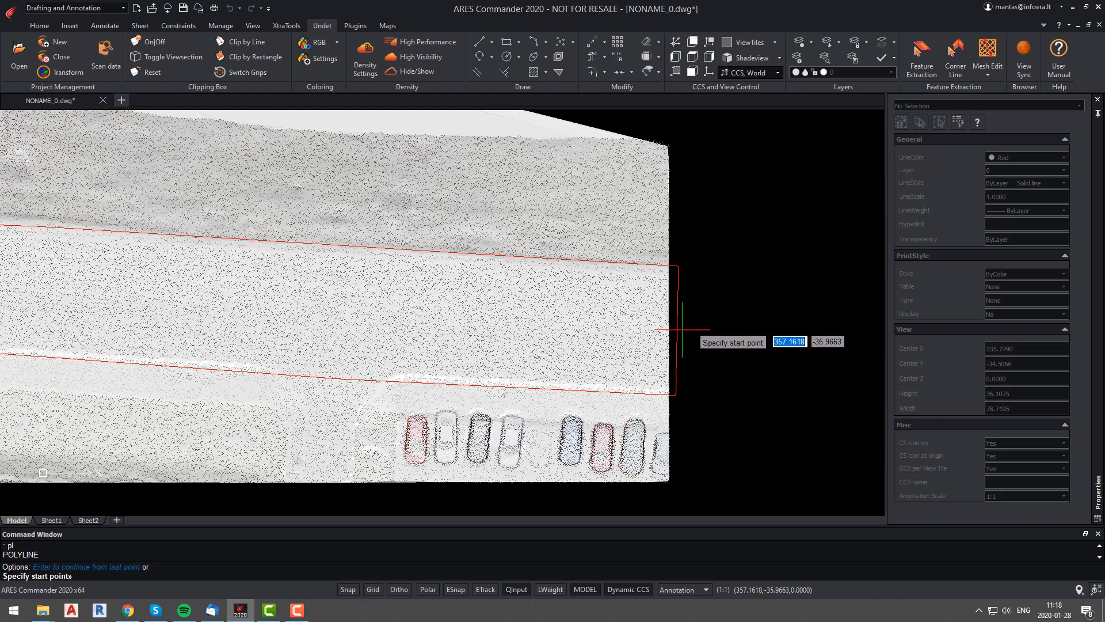
click(418, 314)
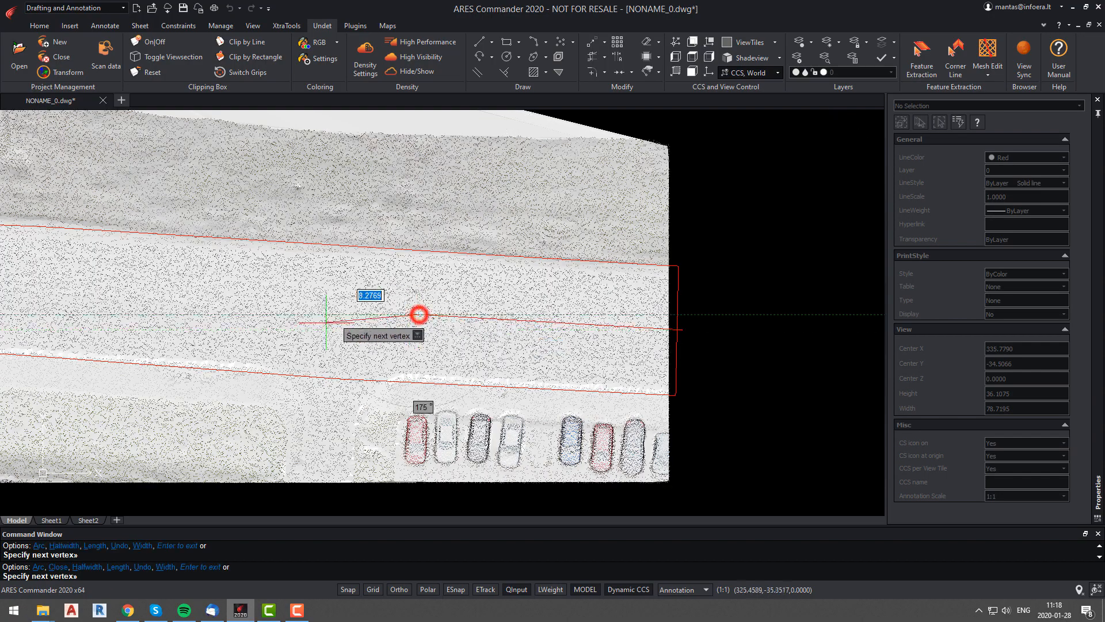
middle_drag(418, 316, 758, 344)
scroll(557, 334, down, 4)
click(482, 328)
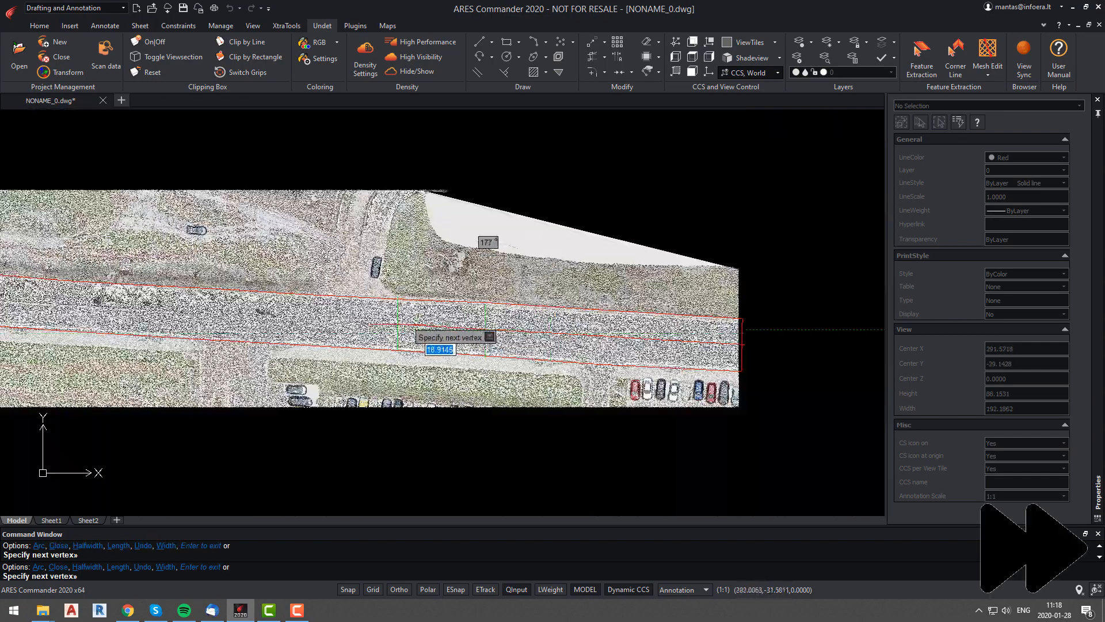
Step: Continue the centreline polyline along the middle of the road to its left end
click(274, 315)
middle_drag(274, 316, 569, 336)
click(448, 330)
middle_drag(447, 330, 523, 332)
scroll(444, 326, up, 2)
scroll(444, 327, down, 1)
click(213, 315)
middle_drag(213, 315, 651, 362)
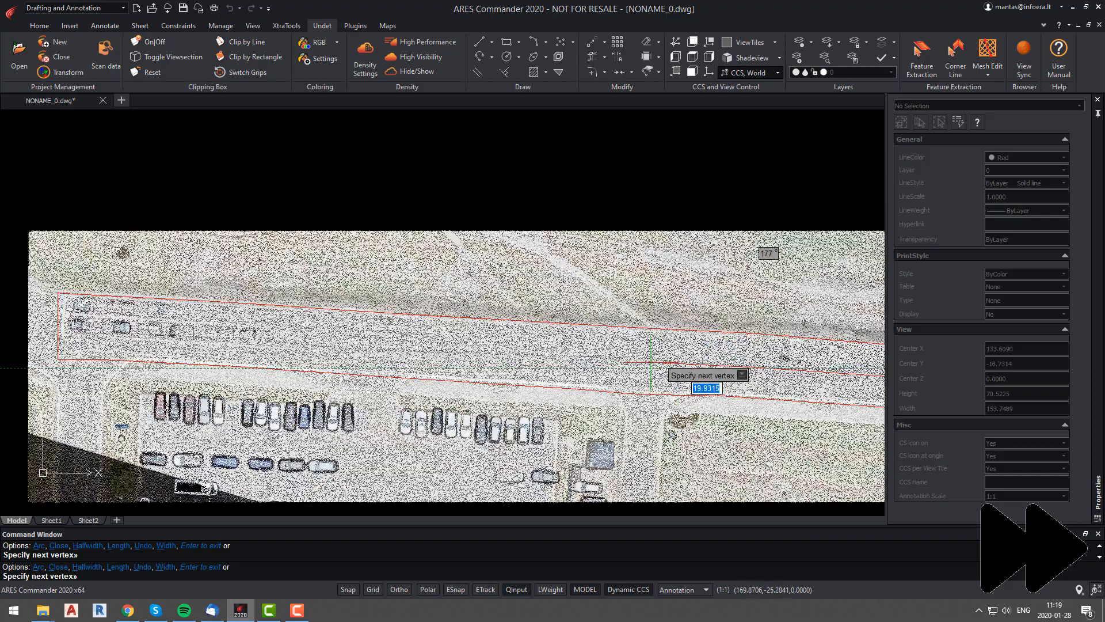
click(500, 351)
click(413, 345)
middle_drag(413, 344, 526, 356)
click(425, 351)
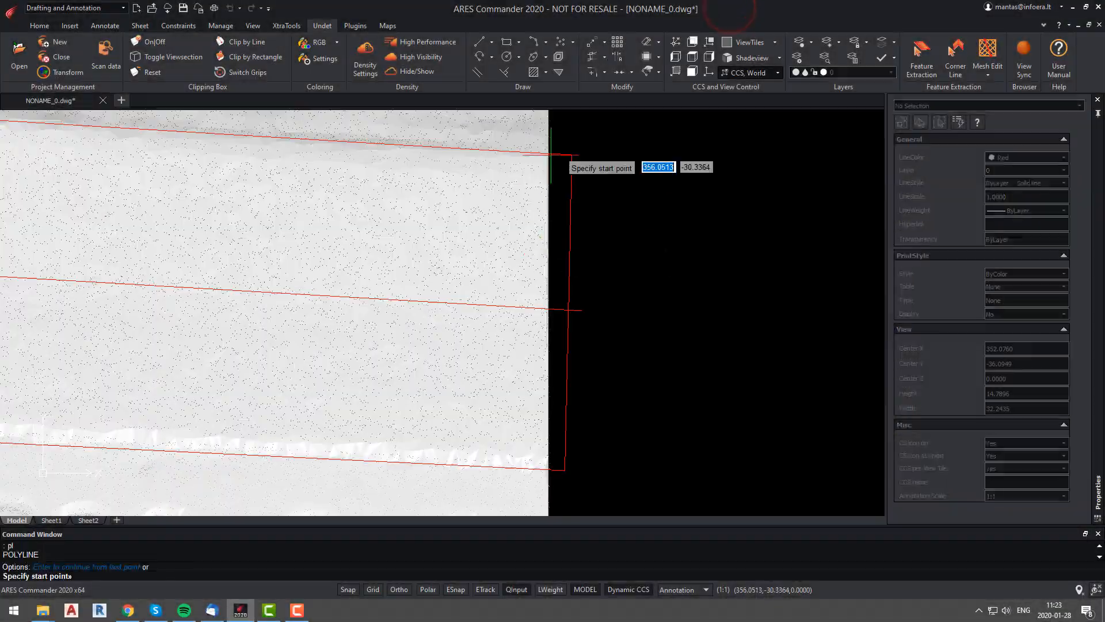
Step: Draw a cross line over the road at the right edge of the mesh, from the upper to the lower boundary
click(550, 154)
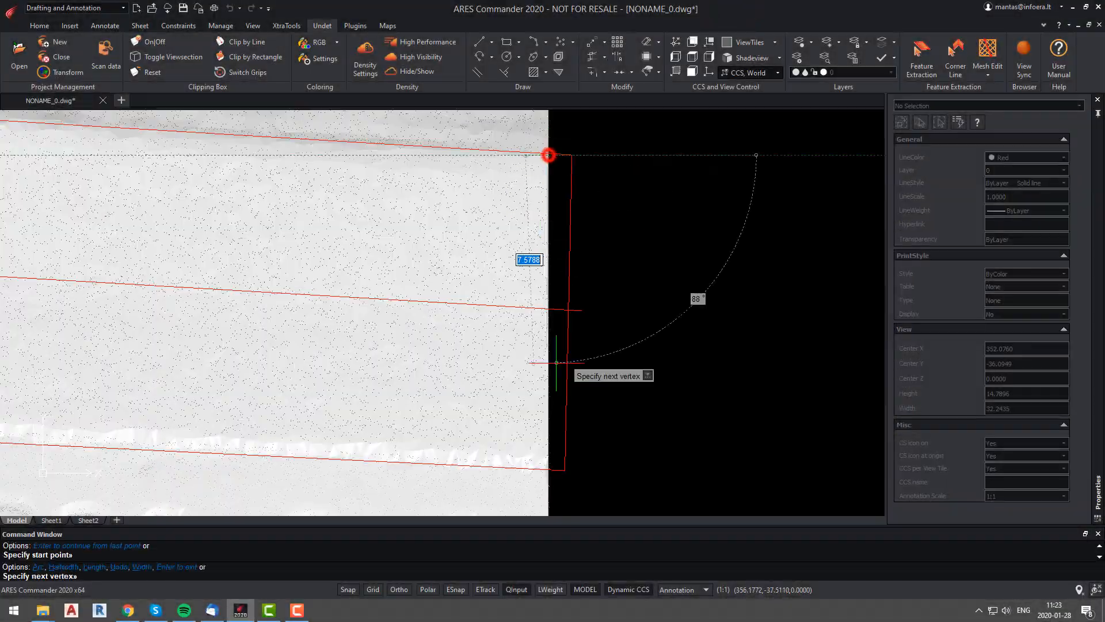
click(548, 468)
key(Escape)
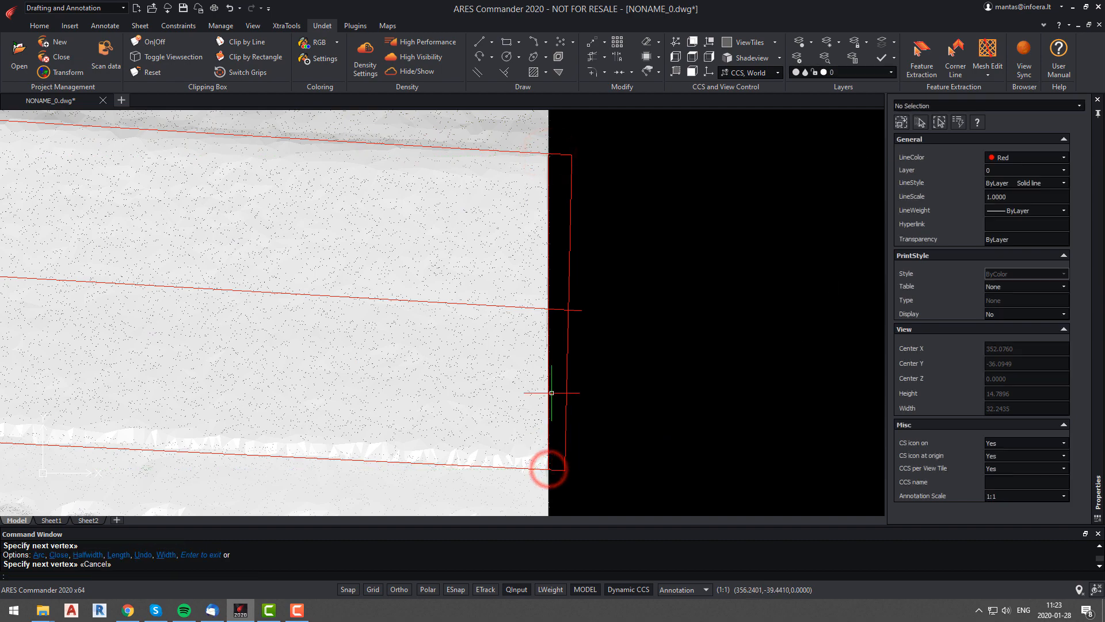
Step: Apply a perpendicular constraint between the centreline and the cross line at the road's right end
click(508, 75)
click(522, 307)
click(548, 281)
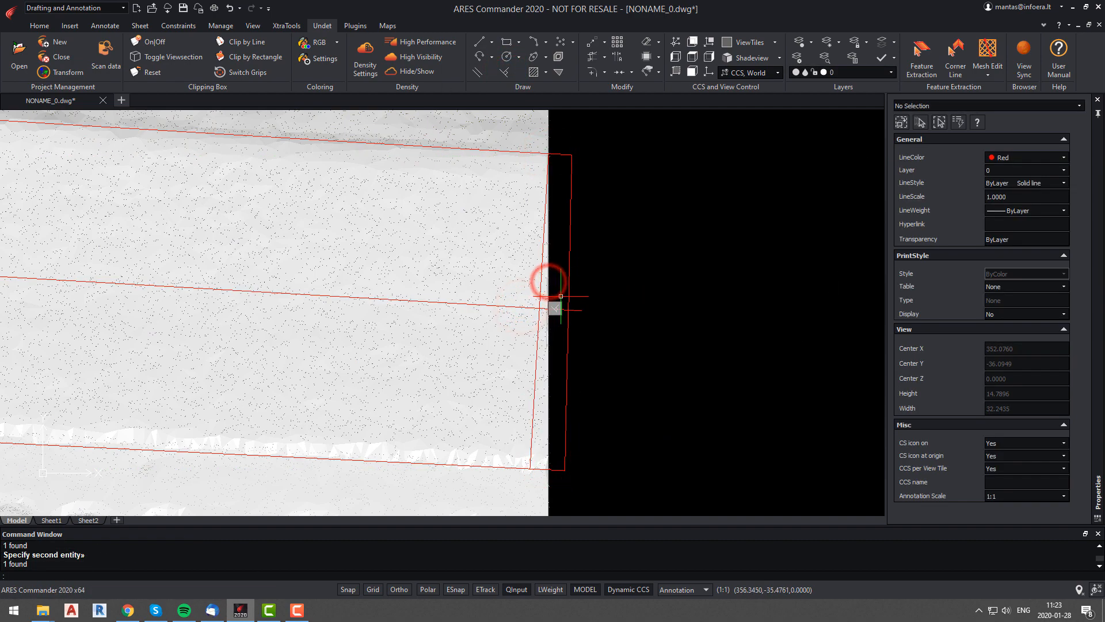
scroll(564, 310, down, 2)
scroll(553, 234, up, 4)
scroll(561, 225, down, 3)
key(Escape)
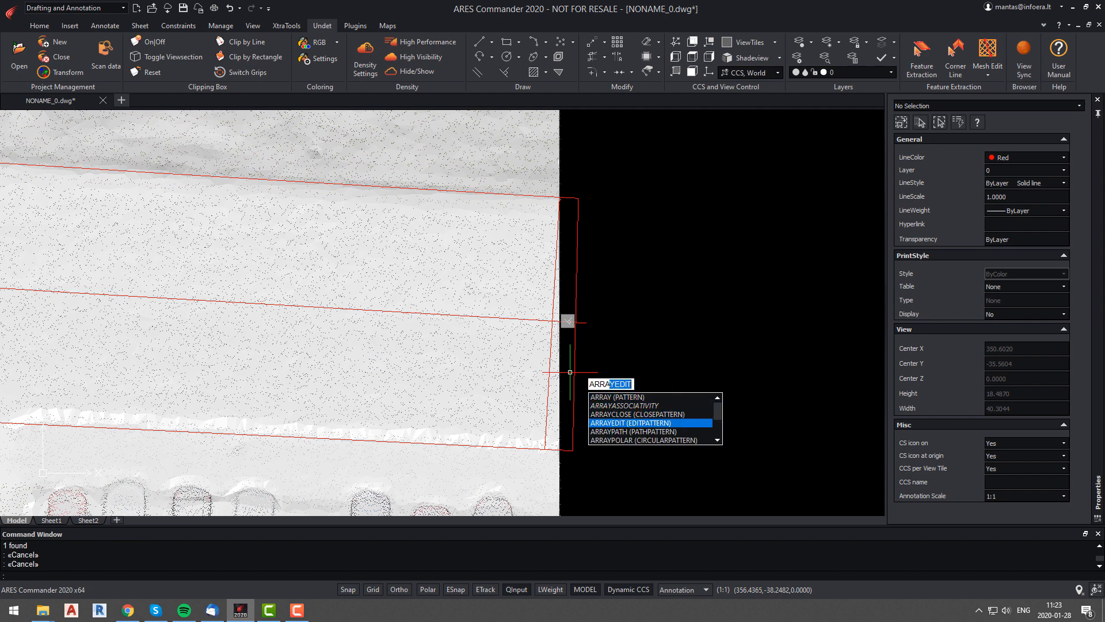
Step: Array the cross line along the centreline as a path pattern with a spacing of 1 between elements
text(path)
key(Return)
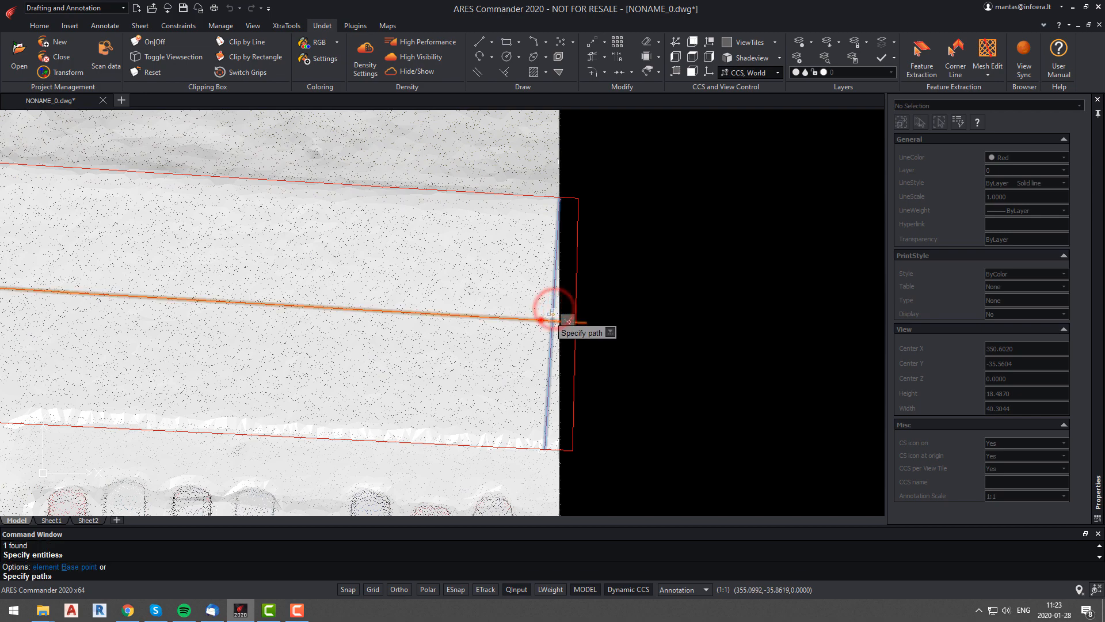
key(Return)
key(Return)
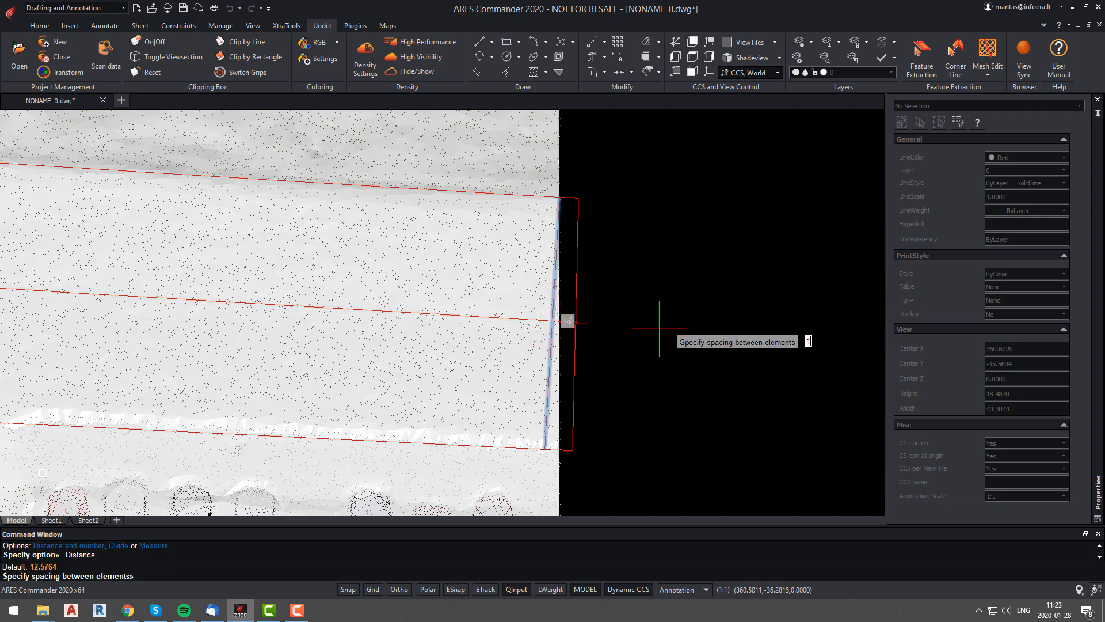
key(Return)
key(Return)
key(Return)
key(Return)
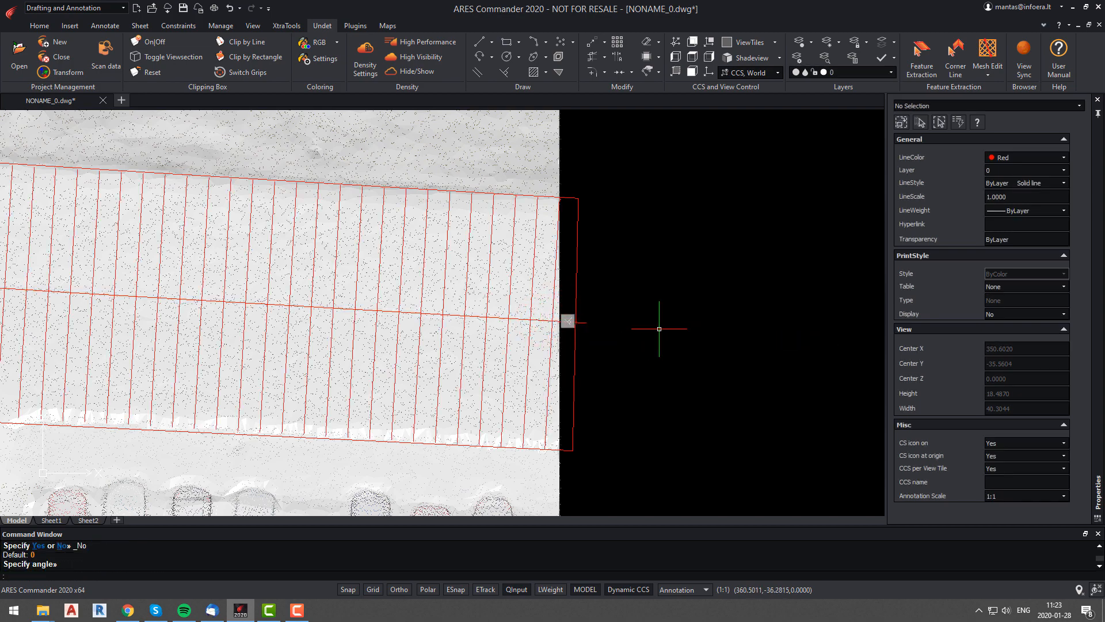
Step: Slice the terrain mesh with the road boundary using Mesh Slice Imprint, the Wcs projection plane and the Slice type
scroll(507, 302, down, 5)
middle_drag(342, 299, 592, 281)
scroll(467, 282, down, 2)
middle_drag(592, 280, 363, 276)
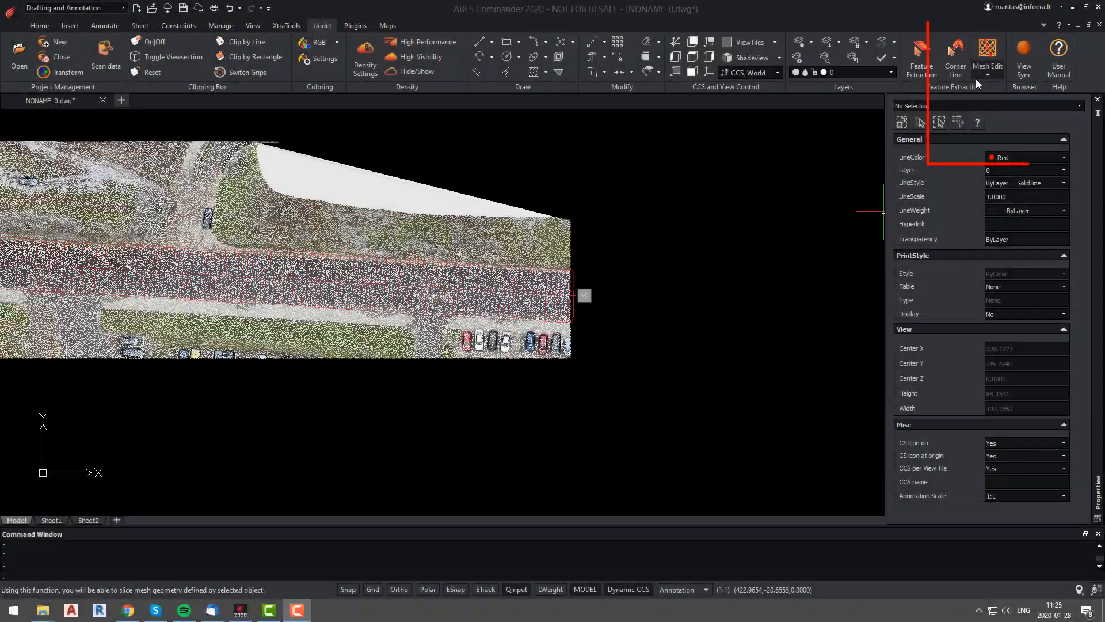
click(987, 68)
click(1012, 114)
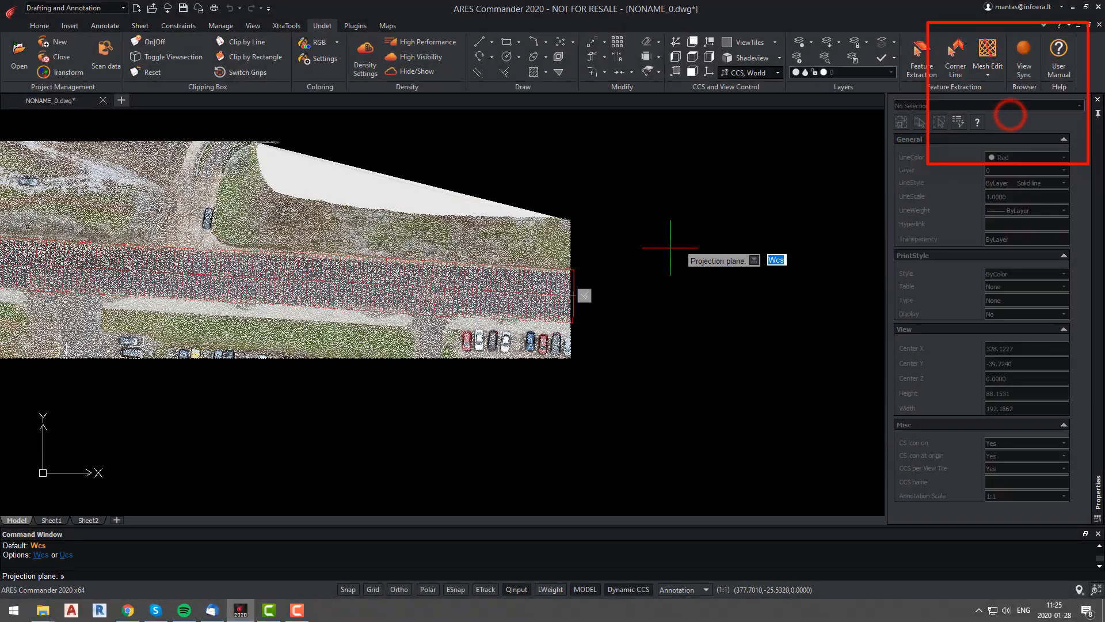
key(Return)
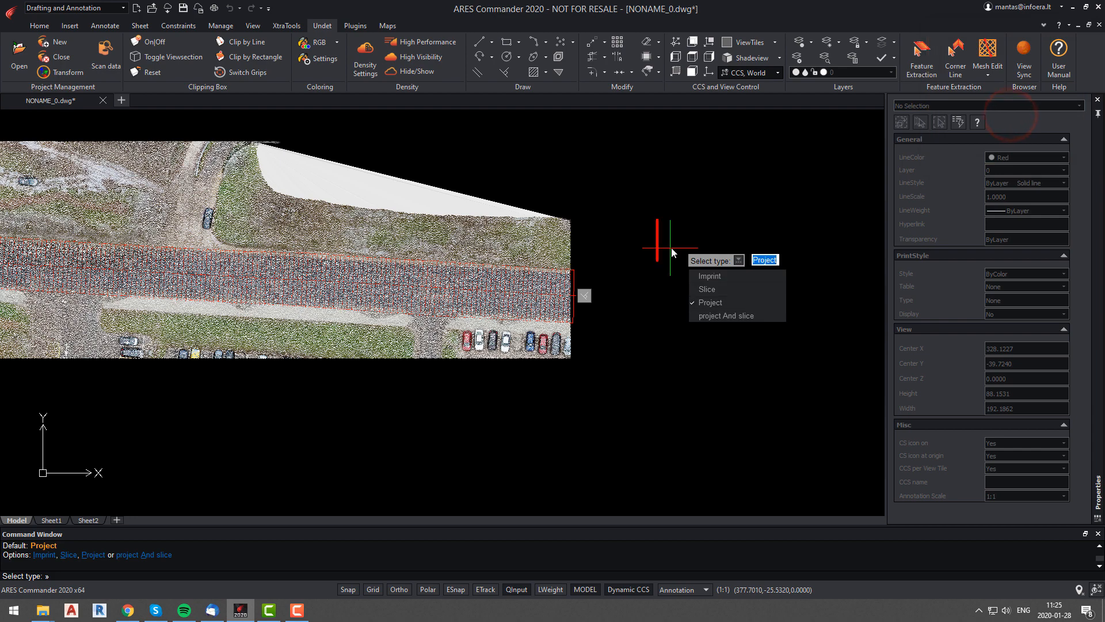
click(715, 287)
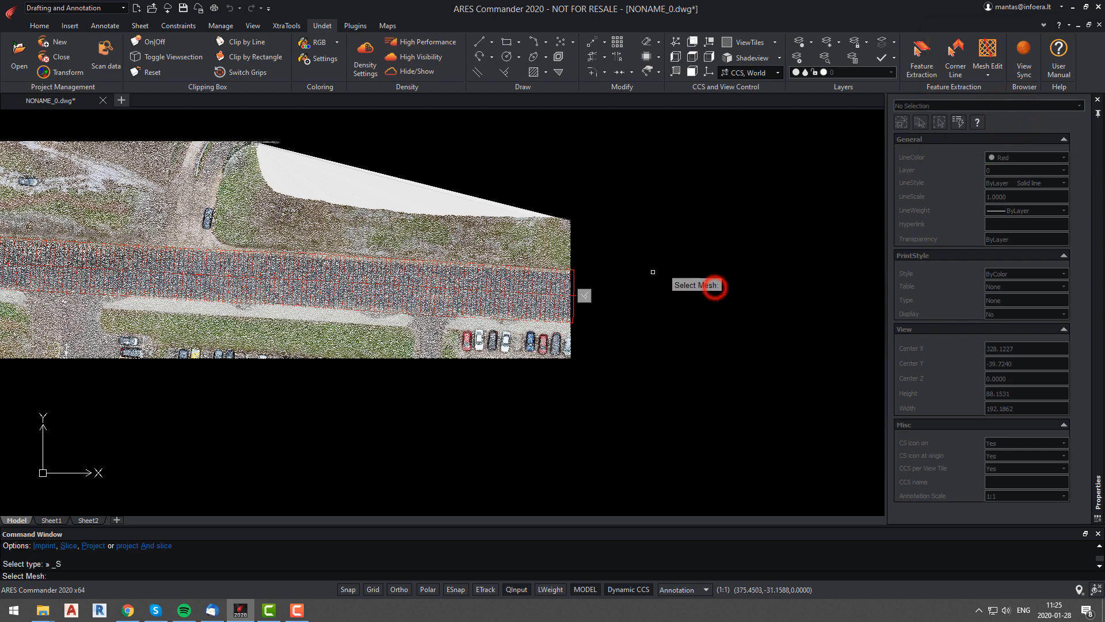
click(553, 239)
click(572, 288)
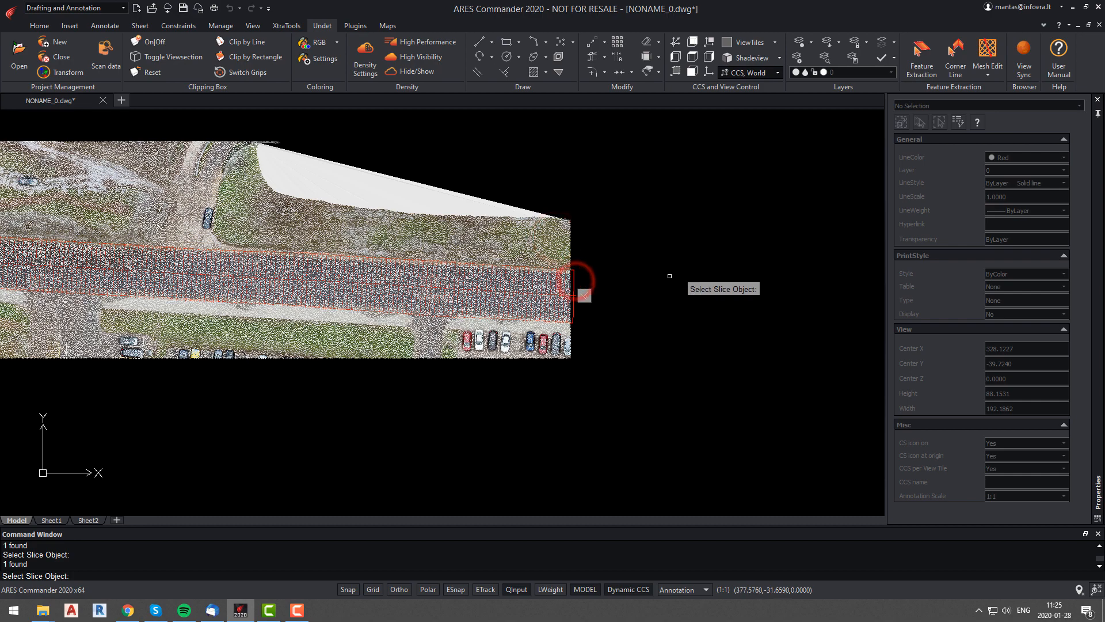
mouse_move(400, 307)
middle_down()
mouse_move(641, 321)
mouse_move(623, 317)
middle_up()
scroll(631, 327, down, 3)
Step: Move the mesh part outside the road to the Undet Stations layer and hide that layer
key(Escape)
click(638, 288)
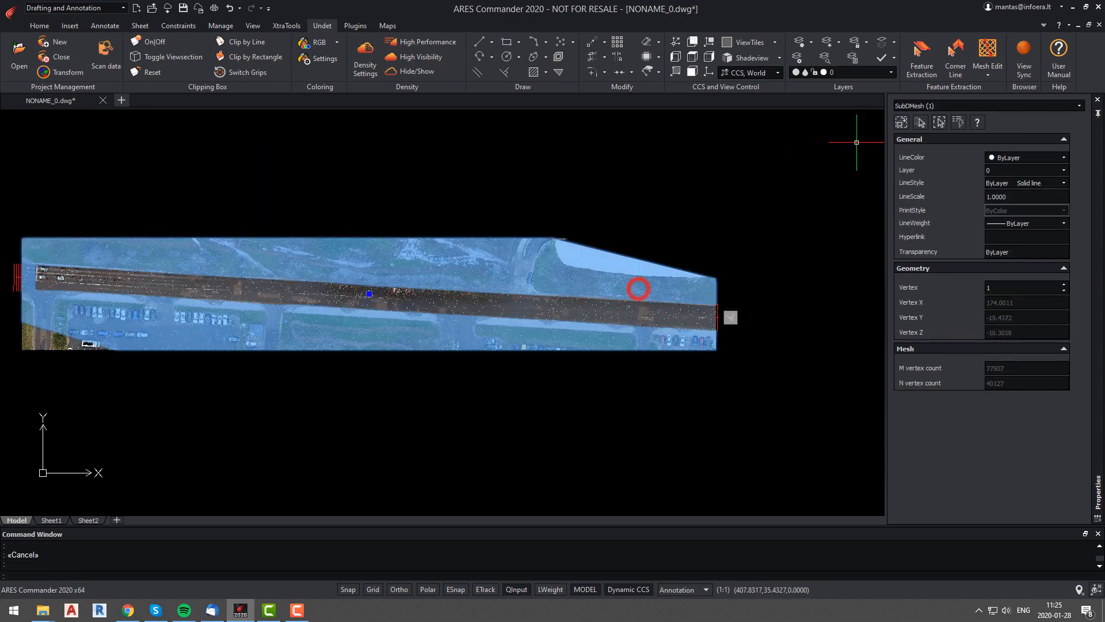
click(891, 78)
click(856, 95)
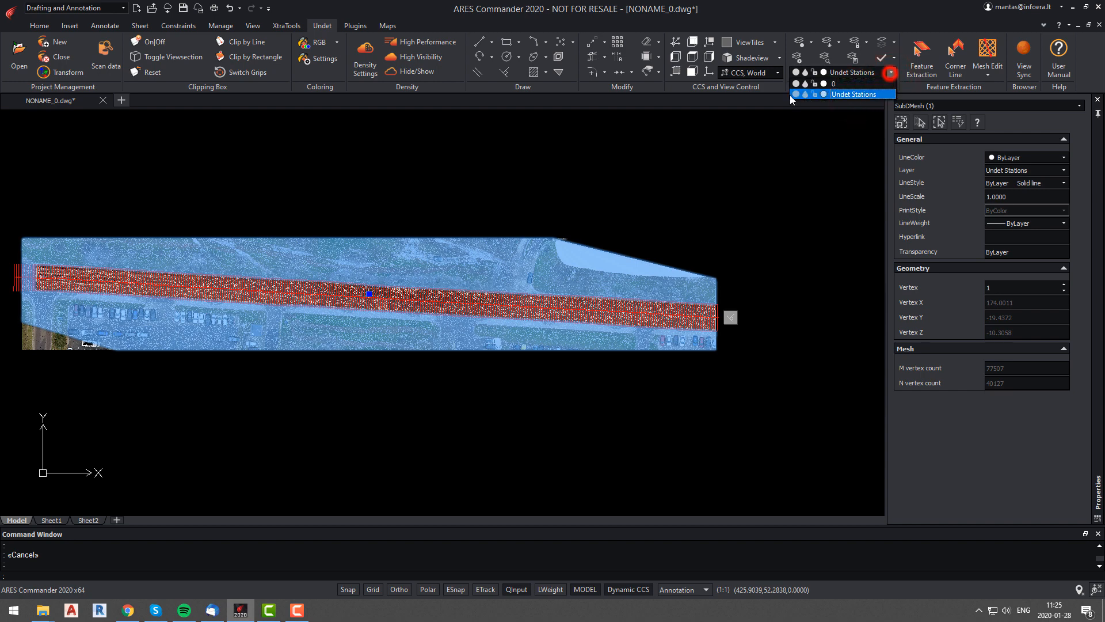
click(794, 95)
Step: Hide the point cloud and toggle the view section so only the road mesh and its lines are displayed
click(434, 147)
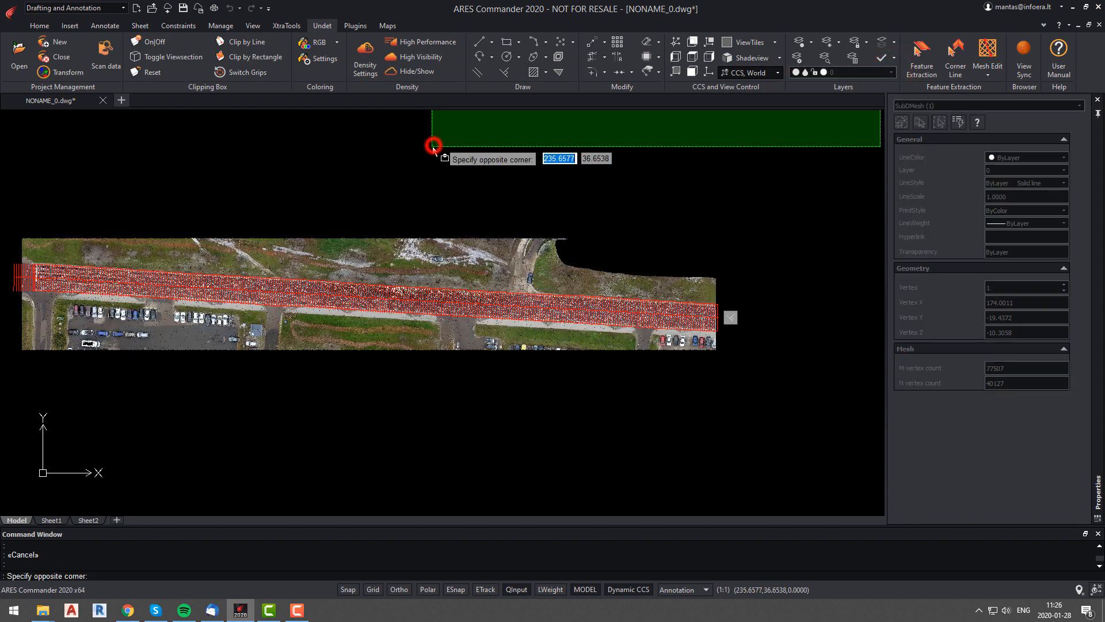
click(419, 71)
click(194, 63)
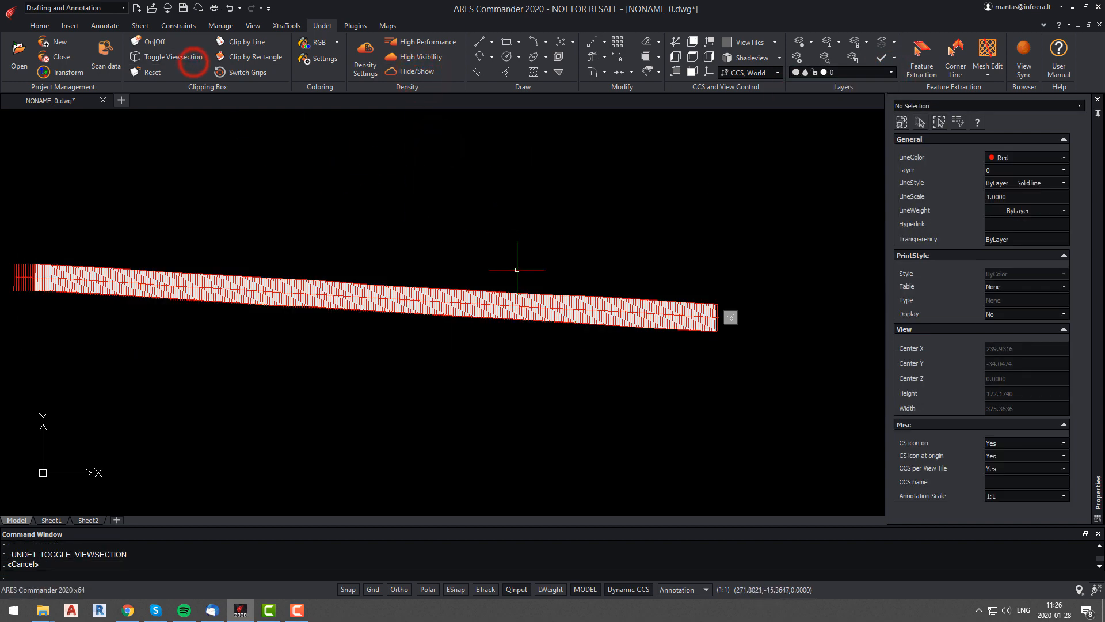
Step: Delete the road boundary polyline above the sliced road mesh
scroll(517, 269, up, 2)
scroll(525, 282, down, 3)
shift+middle_drag(585, 338, 667, 292)
scroll(674, 346, up, 10)
scroll(612, 242, down, 1)
scroll(612, 242, down, 1)
scroll(668, 287, down, 2)
scroll(673, 282, up, 2)
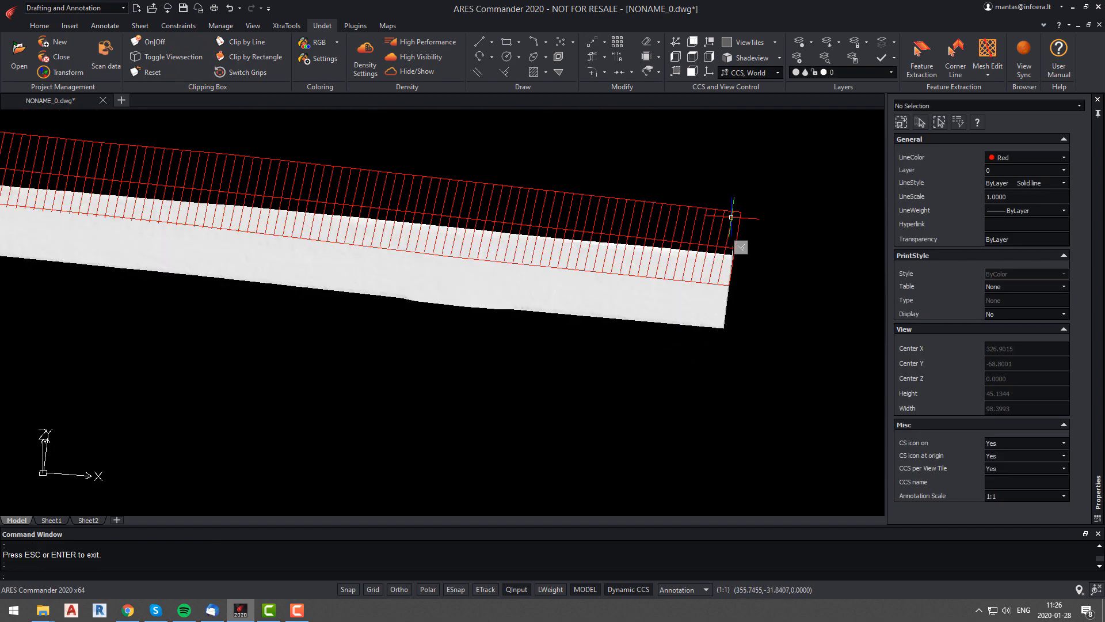
click(731, 214)
key(Delete)
scroll(730, 214, down, 1)
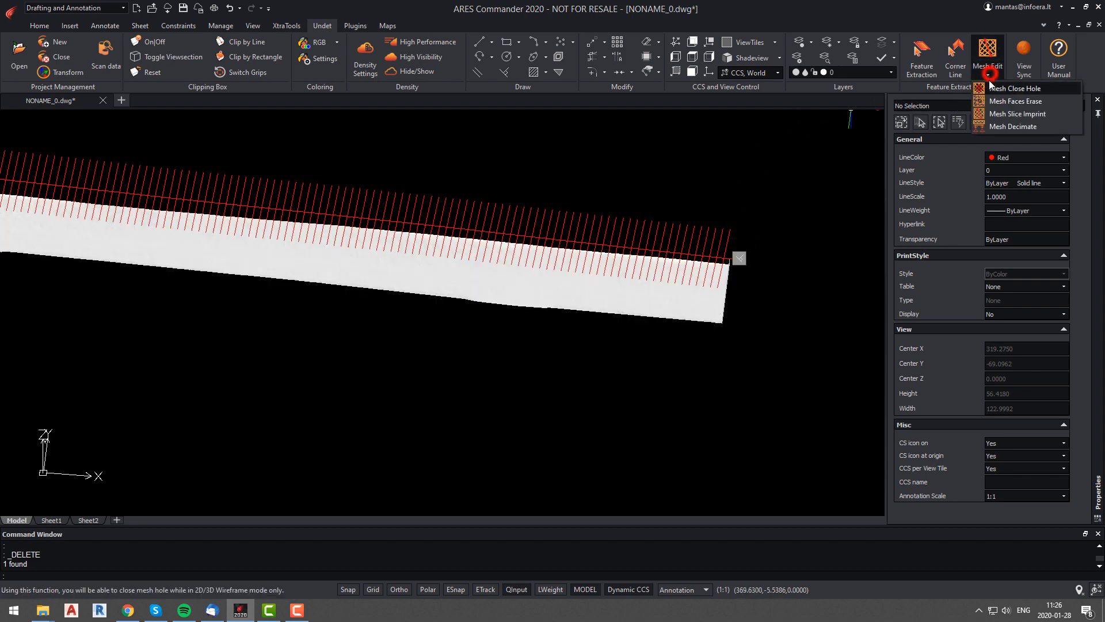
Step: Delete the centreline running through the arrayed cross lines
click(994, 114)
scroll(732, 258, up, 5)
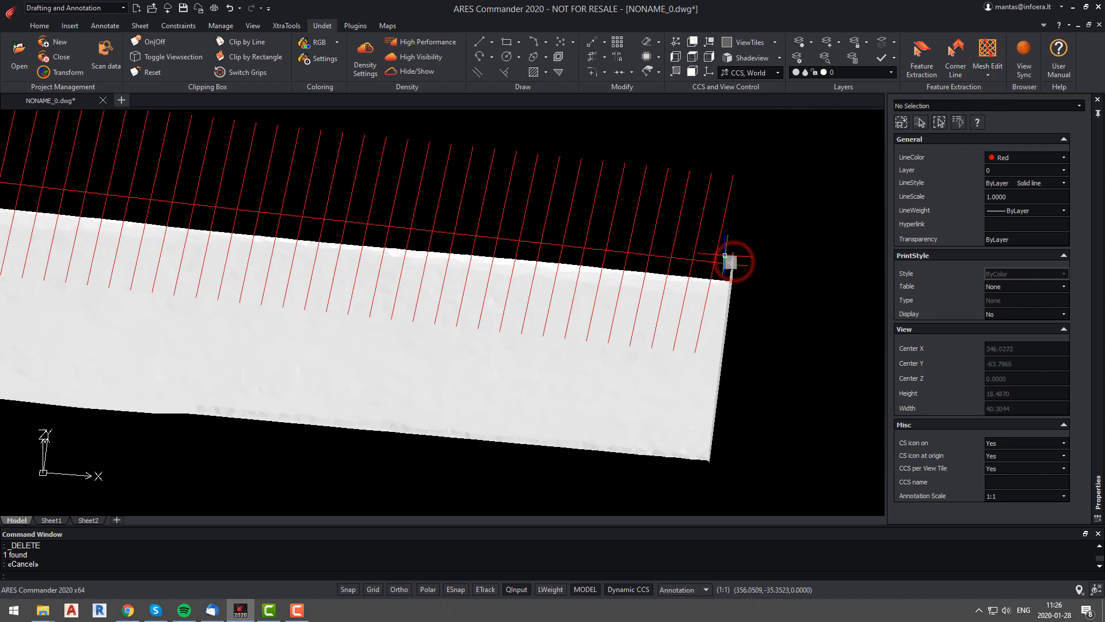
scroll(760, 265, down, 3)
scroll(759, 285, down, 3)
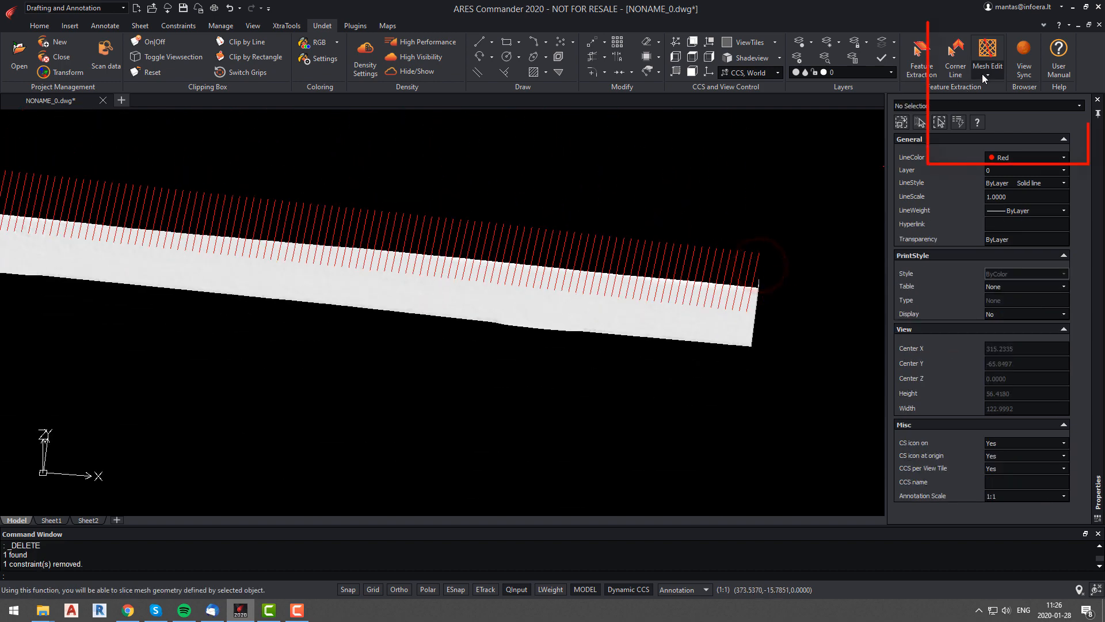
Step: Project the arrayed cross lines onto the road mesh with Mesh Slice Imprint, using the Wcs projection plane and the Project type
click(982, 73)
click(996, 115)
key(Return)
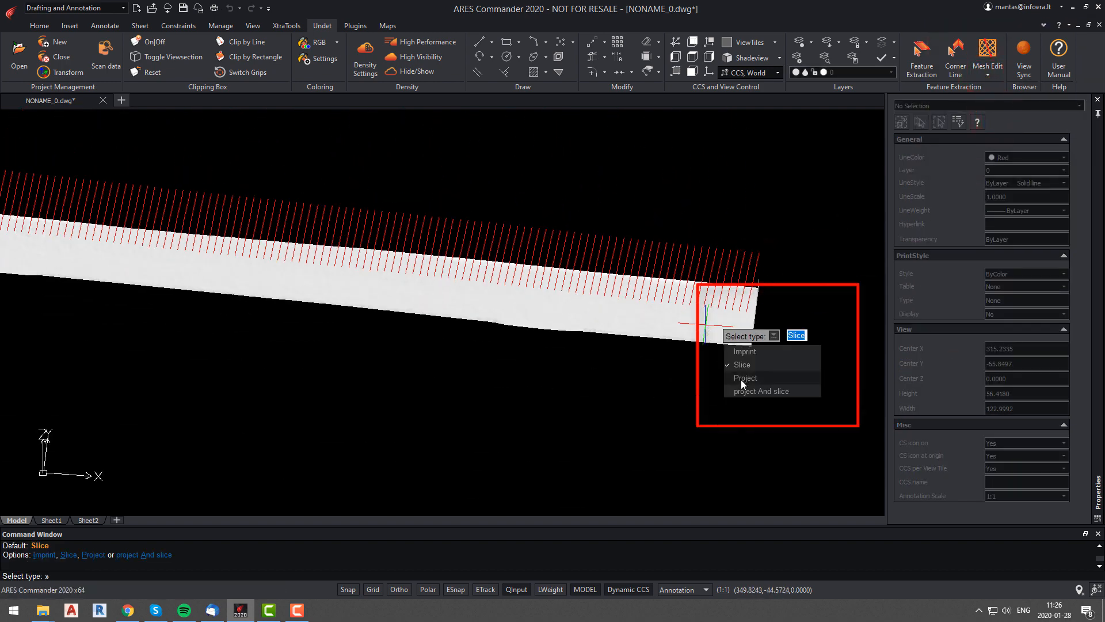
click(740, 379)
click(747, 336)
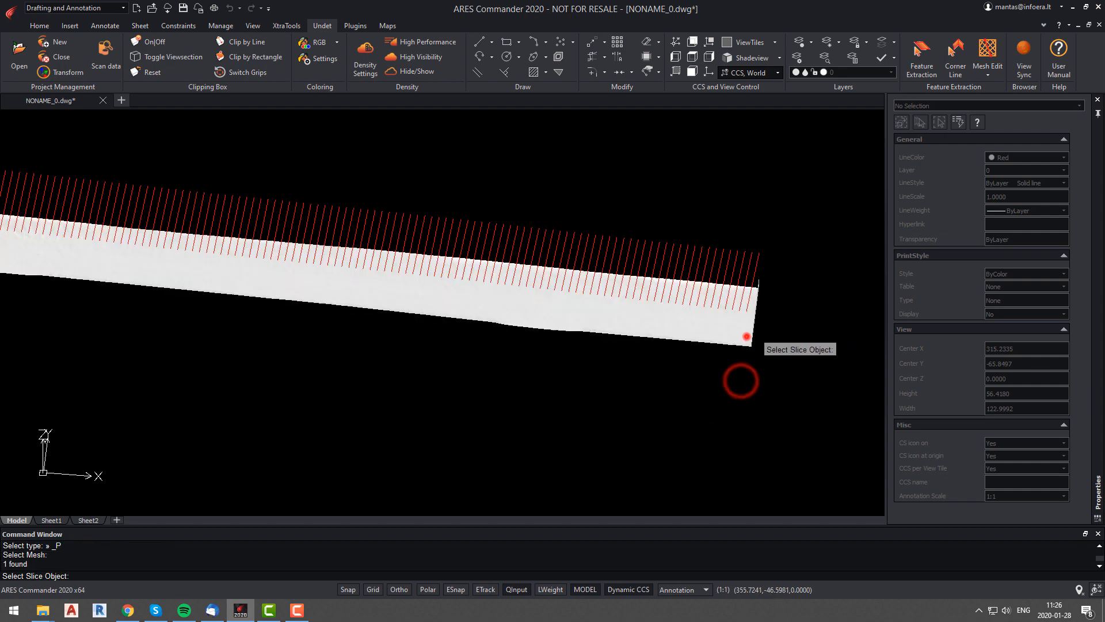
scroll(767, 315, down, 4)
click(767, 316)
click(43, 167)
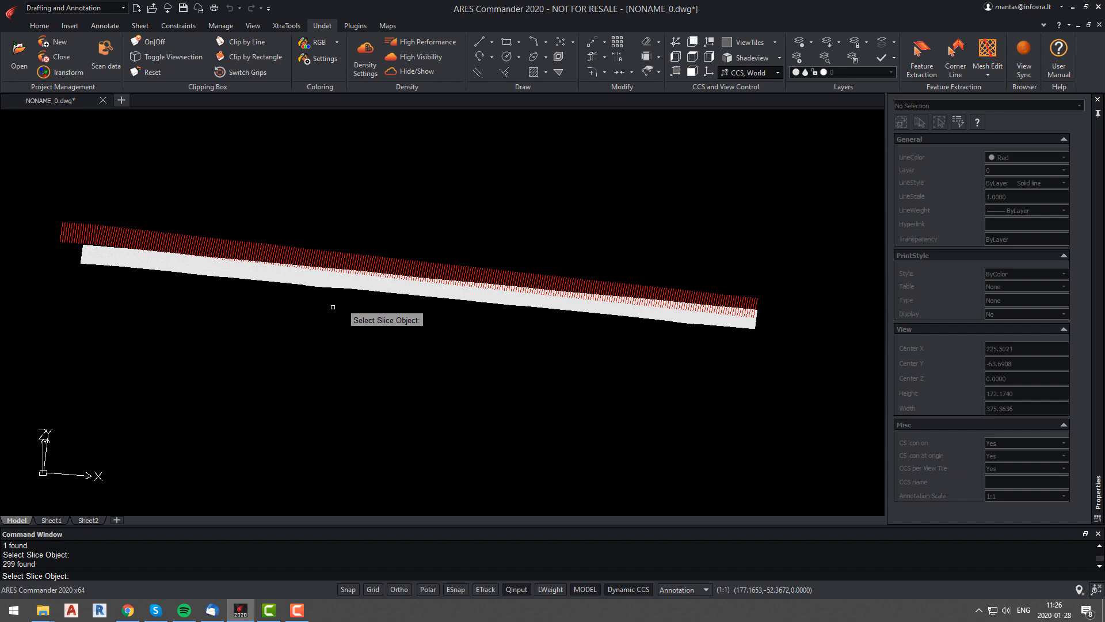
key(Return)
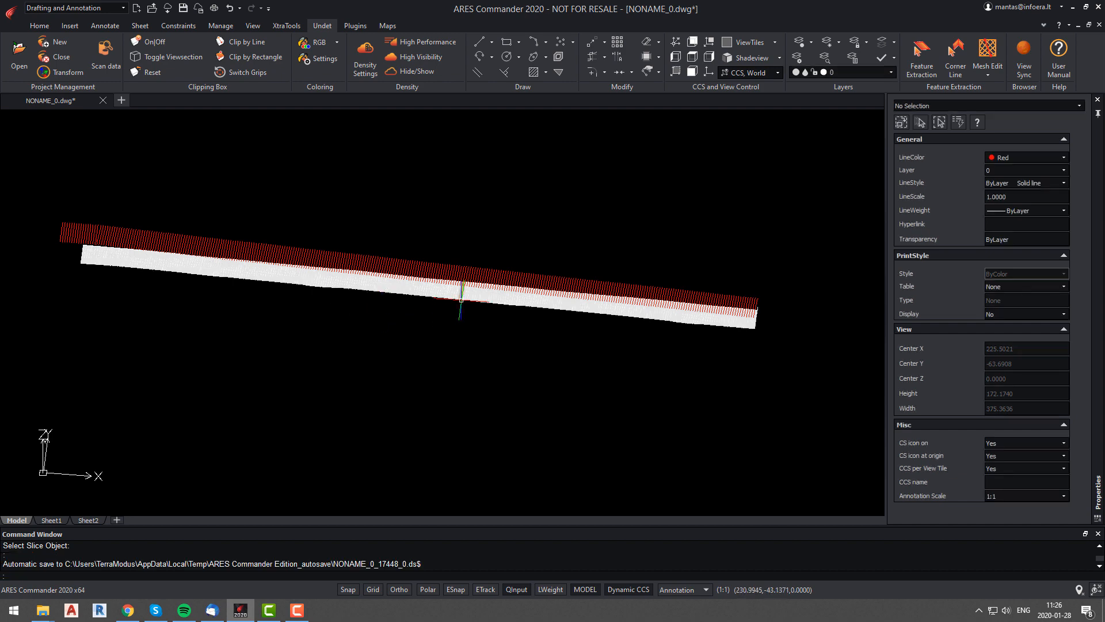
Step: Move the road mesh to the hidden Undet Stations layer to isolate the cross-section lines
scroll(458, 296, up, 3)
scroll(577, 316, down, 4)
scroll(692, 304, up, 3)
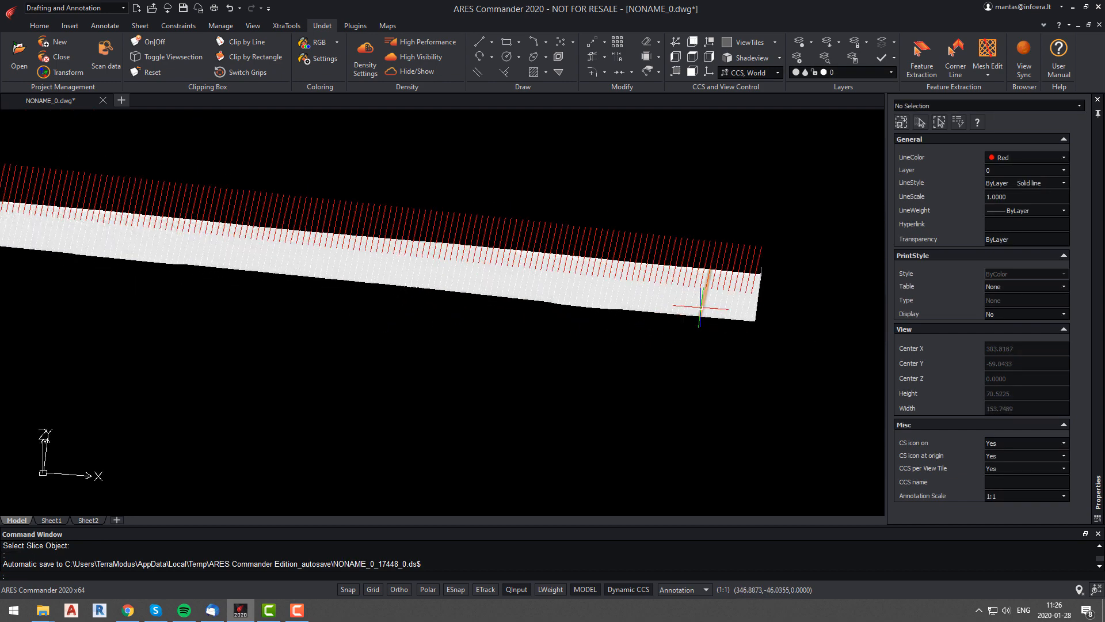
click(699, 308)
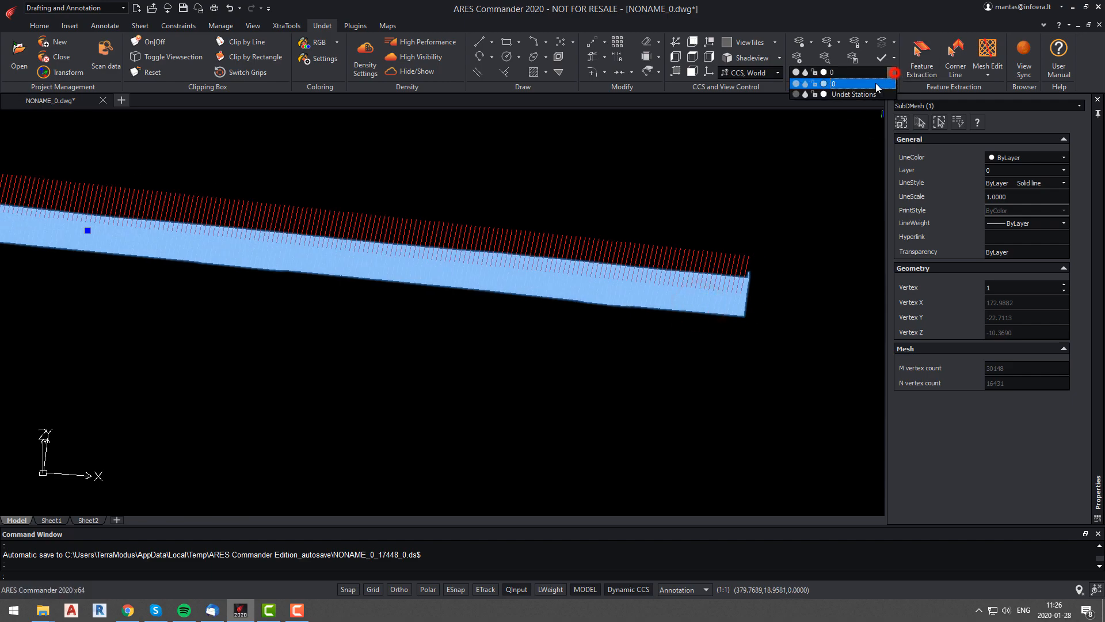
click(833, 95)
click(560, 308)
shift+middle_drag(709, 301, 653, 340)
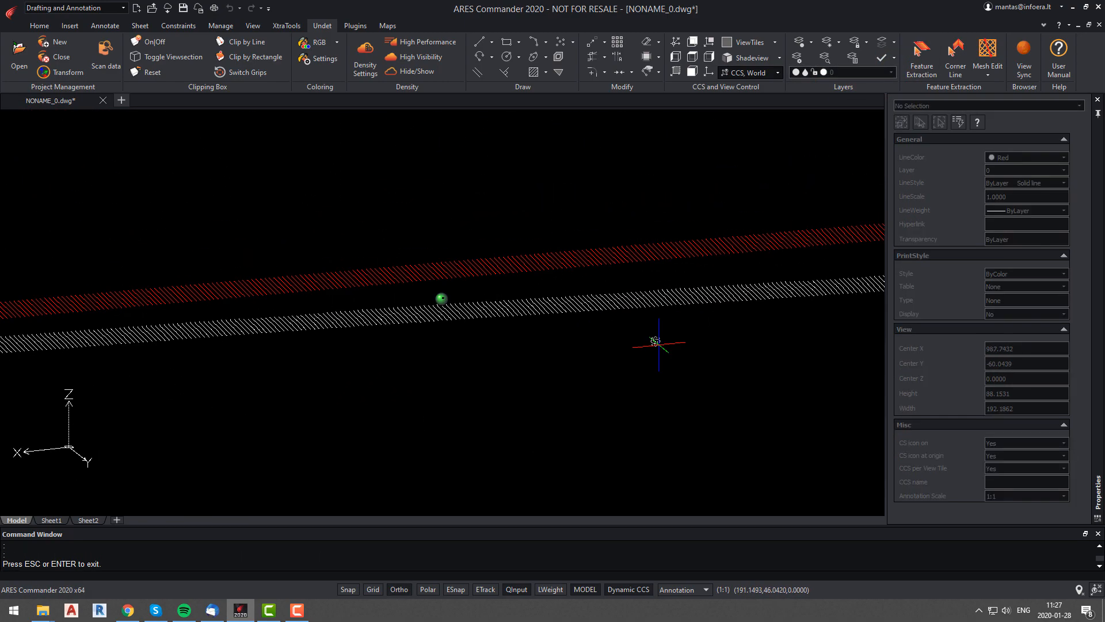
scroll(700, 302, up, 4)
shift+middle_drag(700, 301, 824, 270)
scroll(760, 280, down, 5)
Step: Turn the Undet Stations layer back on and examine the cross-section lines against the terrain mesh
click(891, 72)
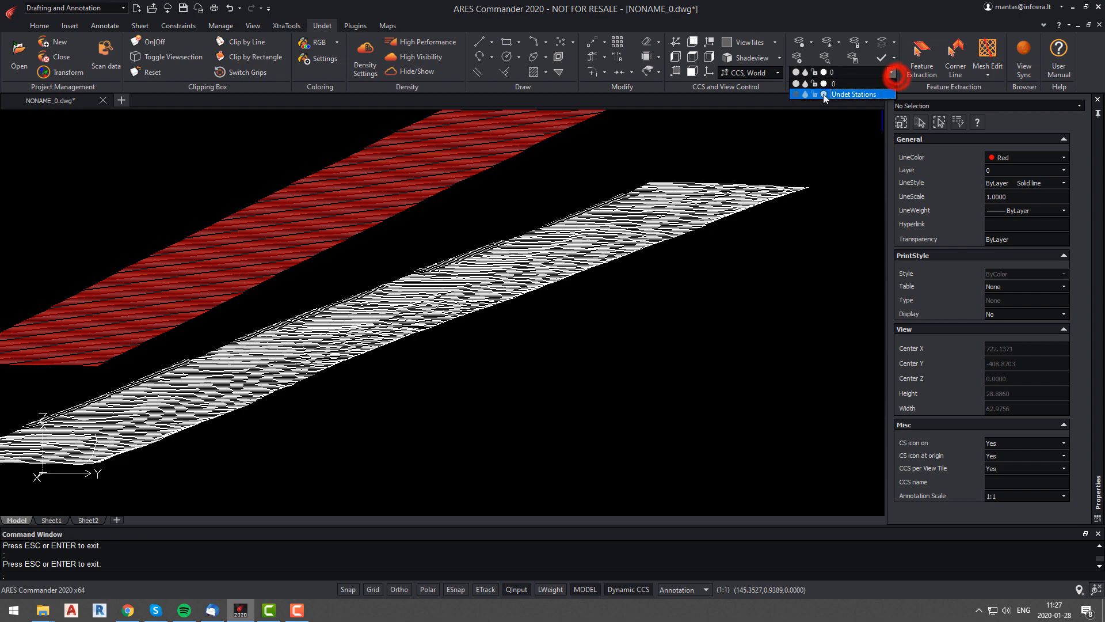
click(796, 94)
click(800, 339)
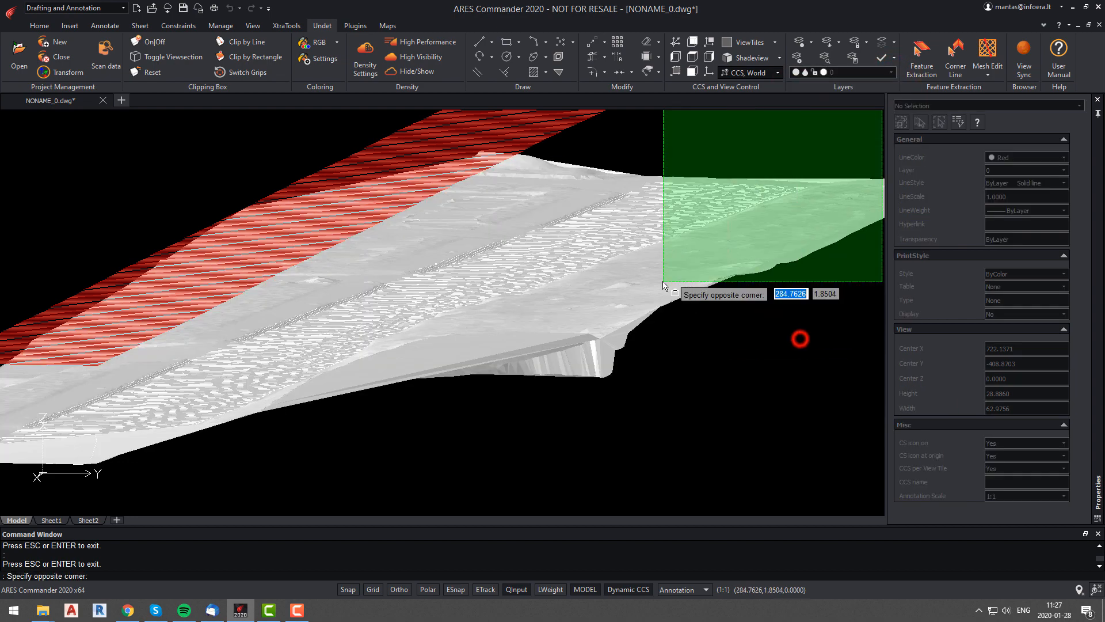
key(Escape)
scroll(610, 247, up, 8)
shift+middle_drag(613, 256, 630, 257)
scroll(425, 239, down, 5)
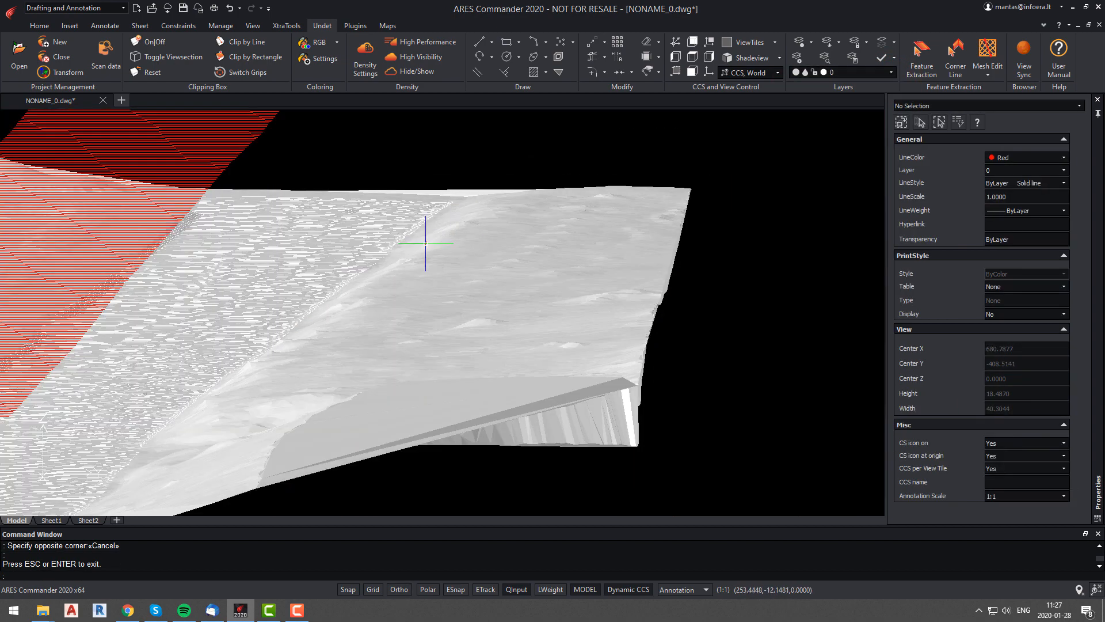
shift+middle_drag(424, 239, 572, 247)
shift+middle_drag(572, 247, 637, 230)
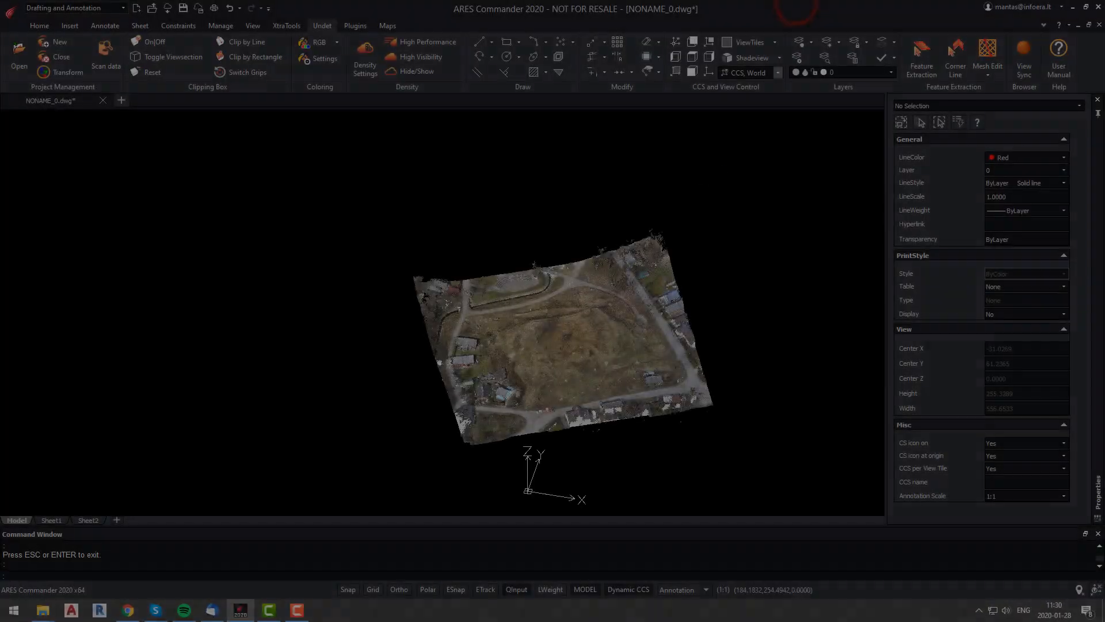
Step: Set the mound's point cloud and mesh to the front view and align the coordinate system to that view
scroll(603, 368, up, 5)
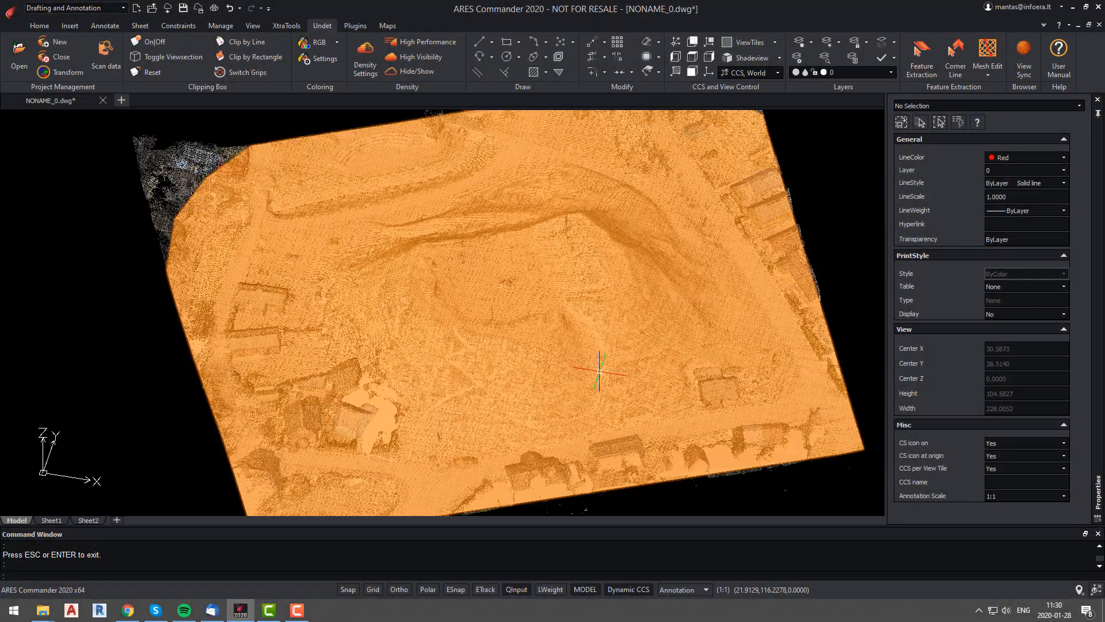
scroll(597, 373, down, 2)
shift+middle_drag(609, 384, 644, 360)
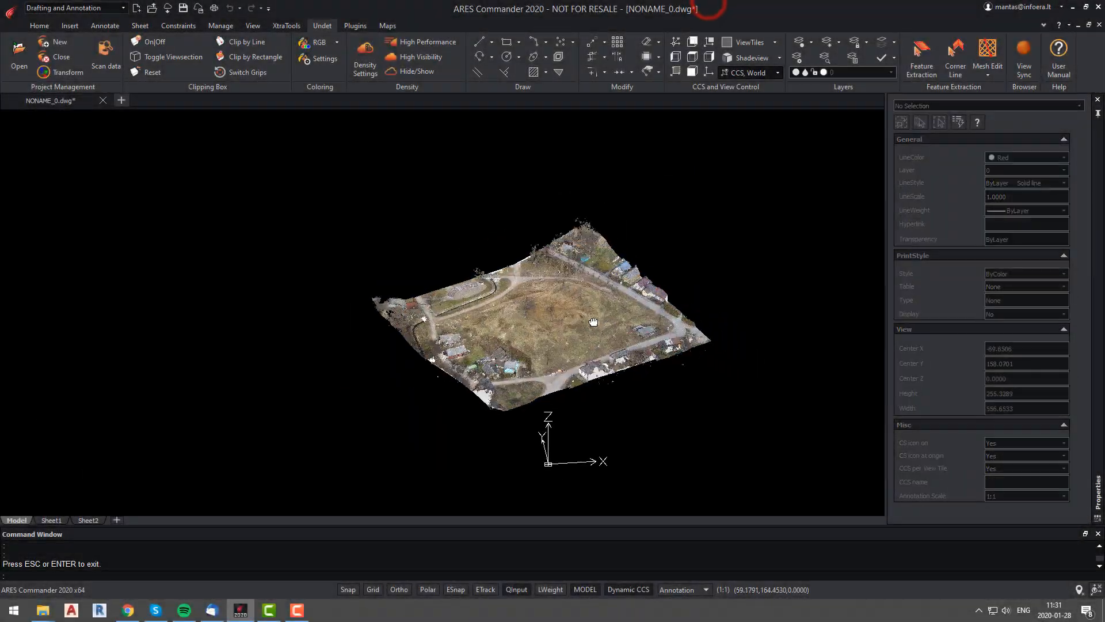
click(692, 72)
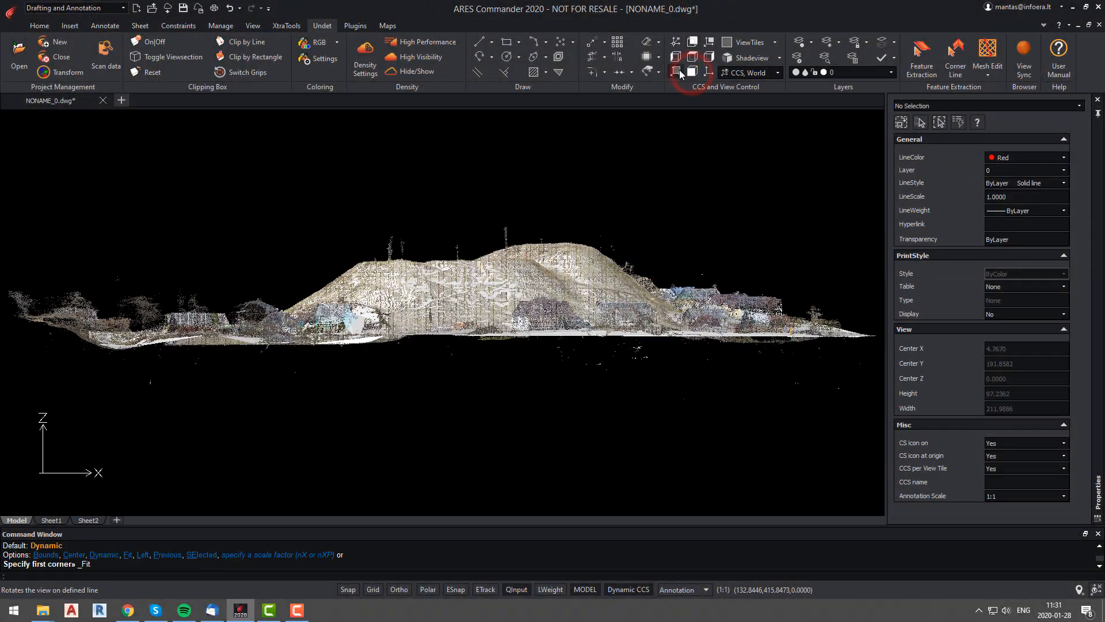
click(678, 72)
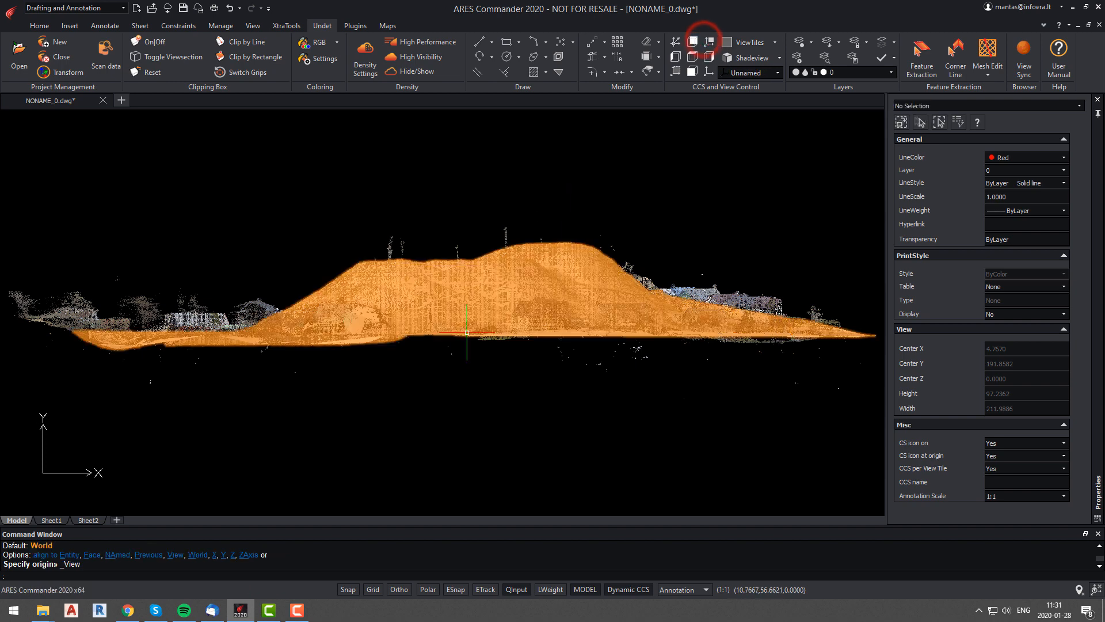
middle_drag(467, 333, 502, 377)
Step: Draw a vertical polyline about 41 units high beside the mound's slope with Ortho on
text(pl)
key(Return)
click(323, 242)
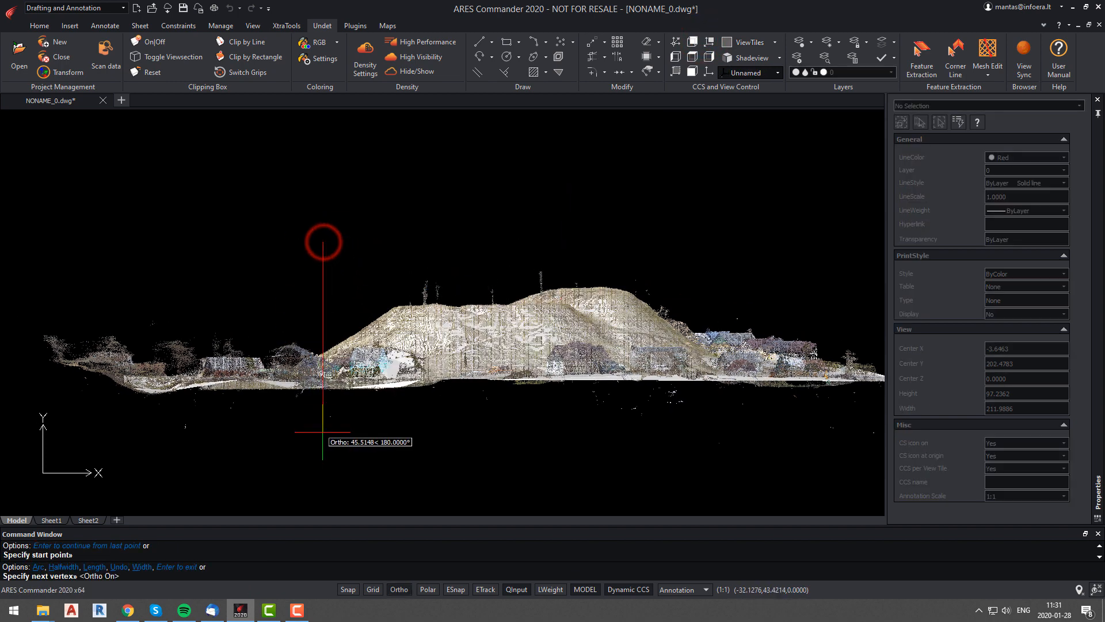
key(Escape)
Step: Draw a horizontal polyline about 194 units long just below the base of the mound
text(pl)
key(Return)
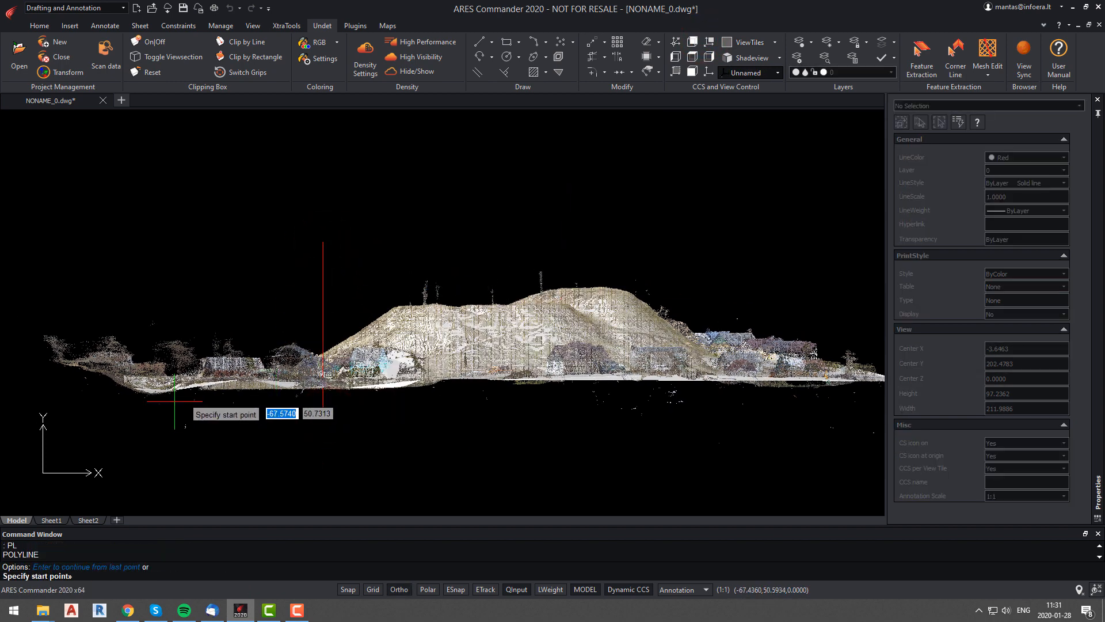
click(120, 400)
middle_drag(790, 432, 601, 433)
click(741, 419)
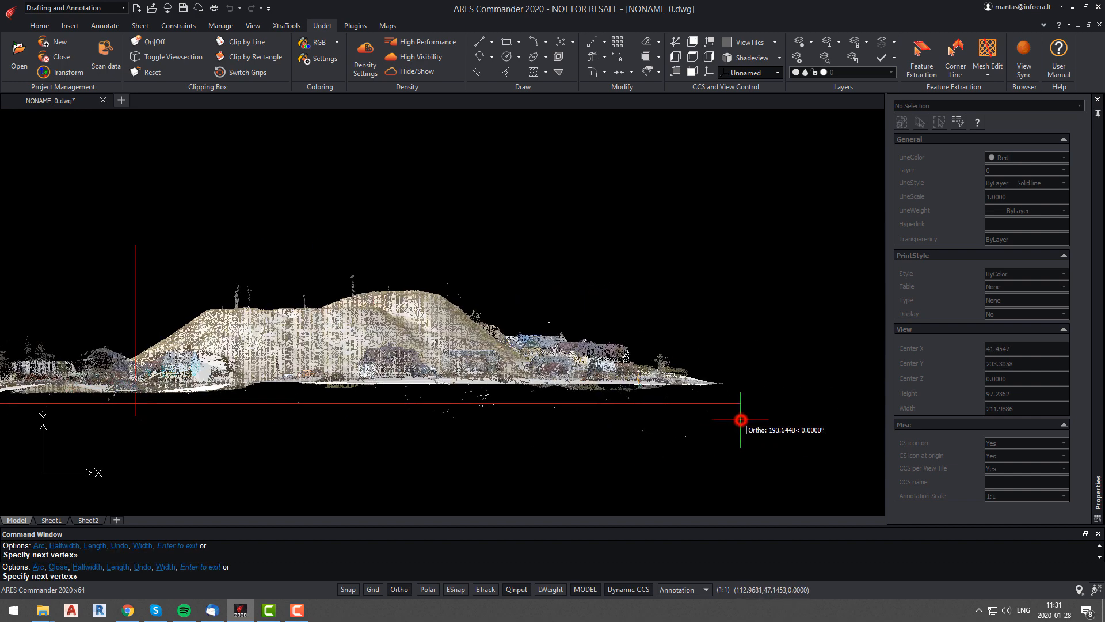
key(Escape)
Step: Array the horizontal polyline along the vertical polyline as a path pattern with a spacing of 1
middle_drag(441, 418, 614, 430)
text(arra)
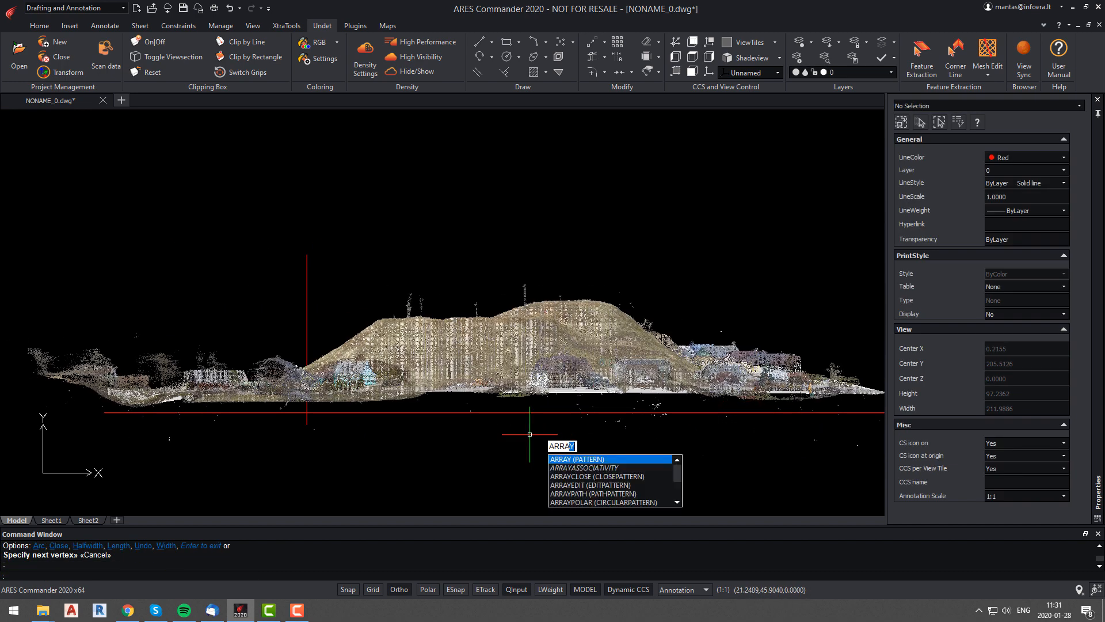
text(ypath)
key(Return)
click(317, 411)
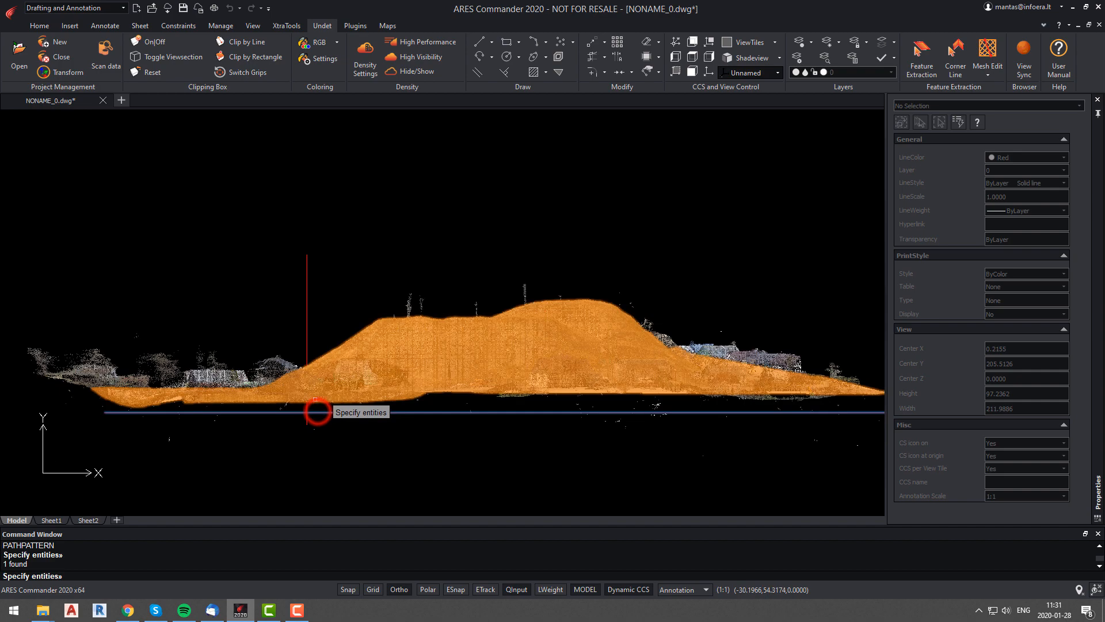
key(Return)
click(308, 327)
key(Return)
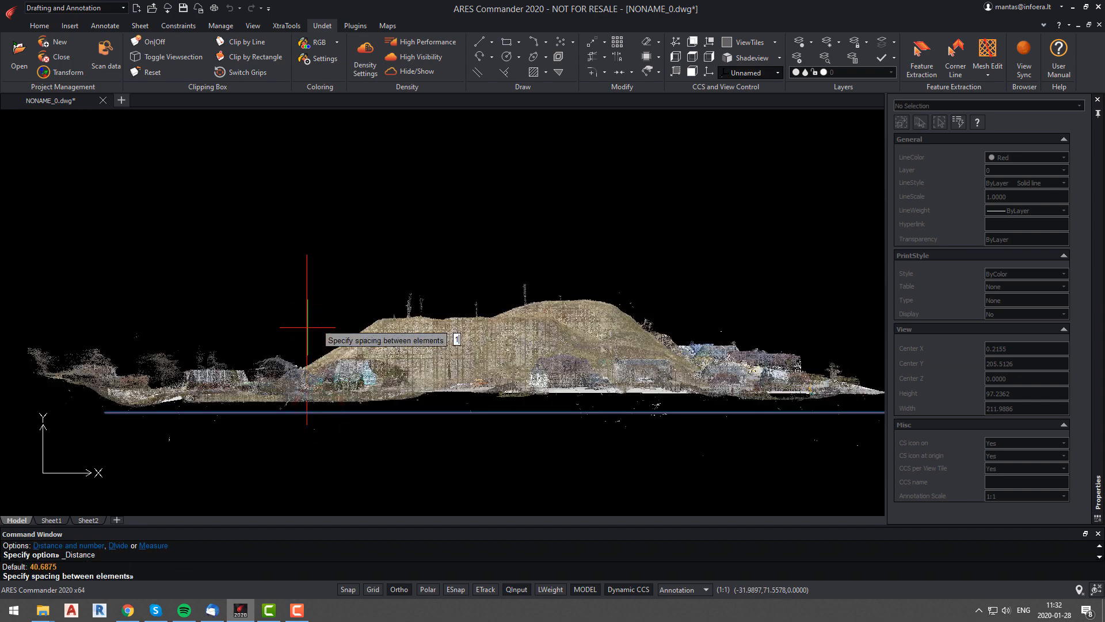
Step: Delete the arrayed horizontal lines that lie above the mound's peak
mouse_move(694, 244)
mouse_down()
mouse_move(679, 276)
mouse_move(628, 320)
mouse_up()
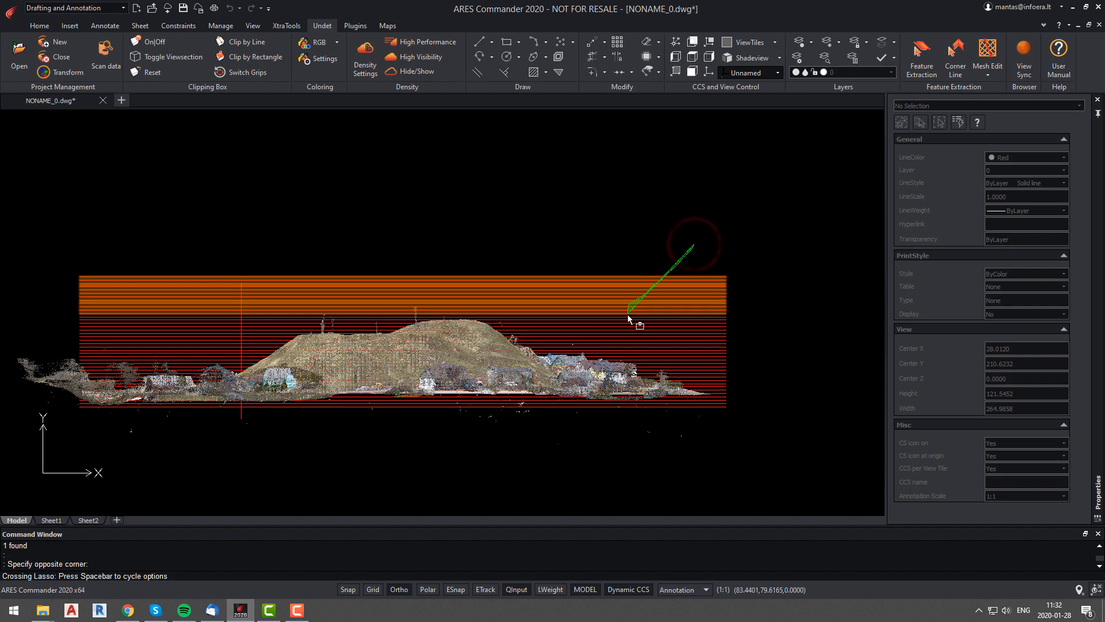
key(Delete)
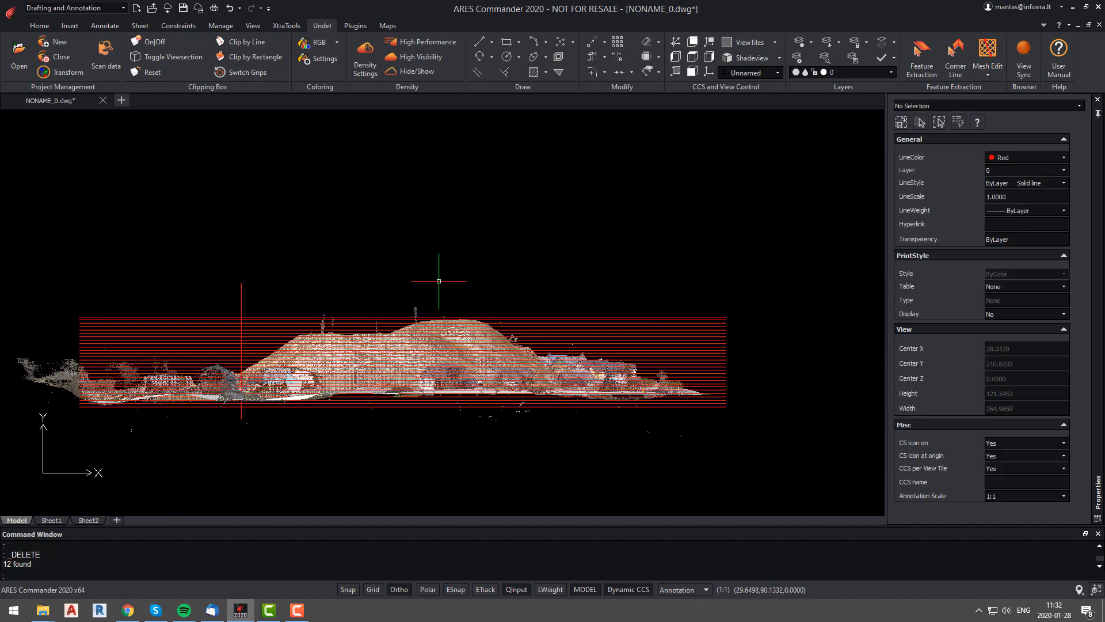
mouse_move(398, 380)
middle_down()
mouse_move(439, 377)
mouse_move(382, 429)
mouse_move(377, 454)
mouse_move(429, 415)
middle_up()
click(692, 56)
click(754, 7)
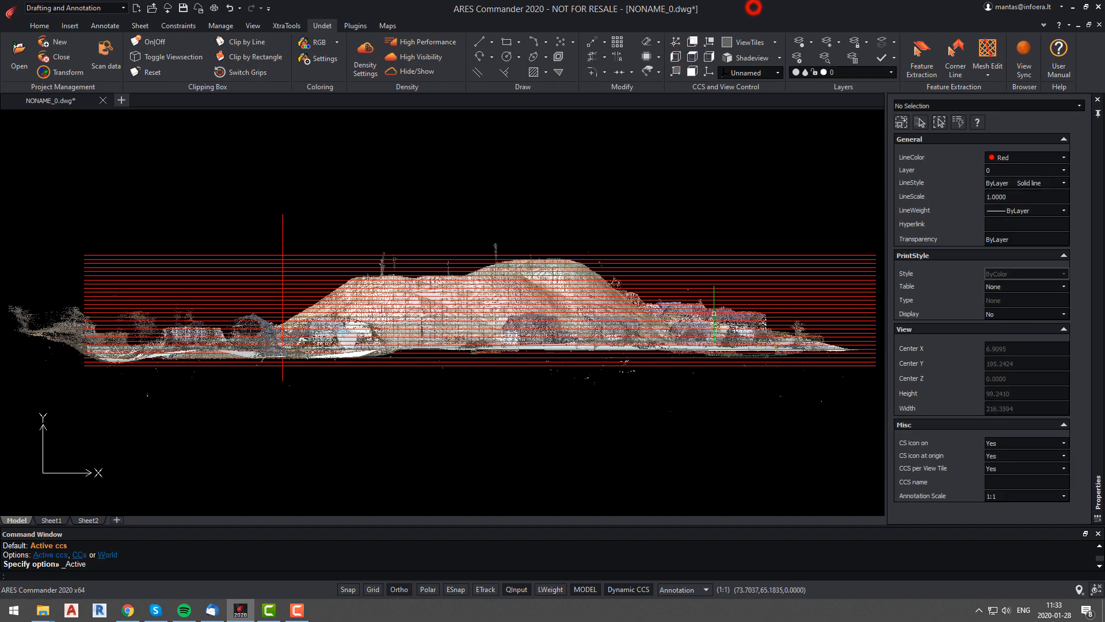
Step: Toggle the visibility of the Undet Stations layer and check the mound mesh by selecting it
shift+middle_drag(721, 443, 642, 482)
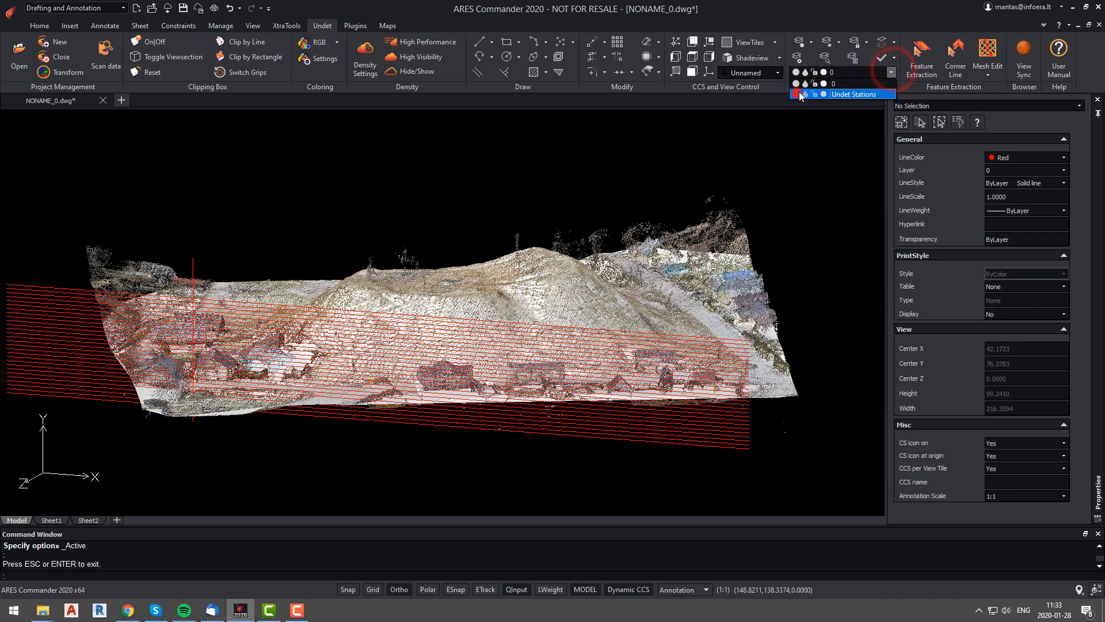
click(574, 259)
key(Escape)
click(559, 276)
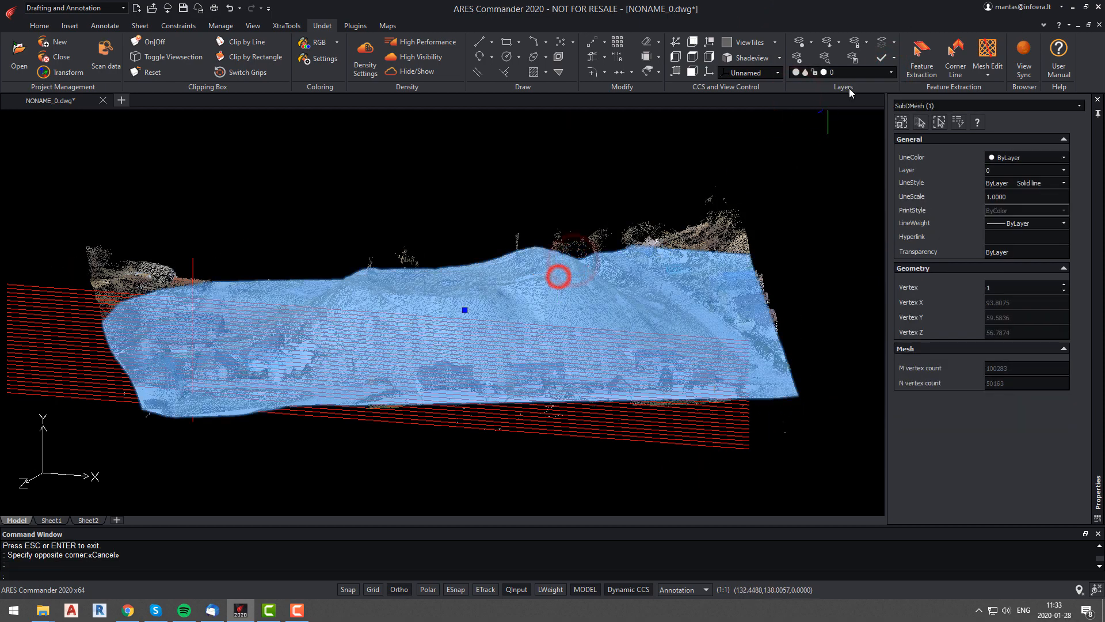
key(Escape)
scroll(659, 248, down, 3)
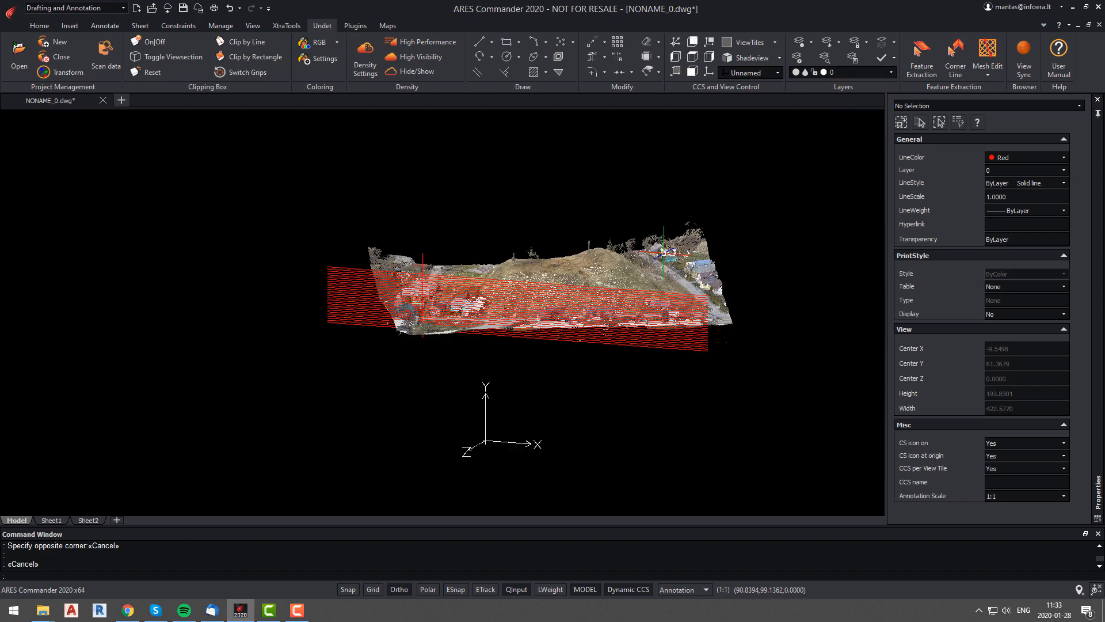
Step: Hide the point cloud and toggle the view section so only the mound mesh and horizontal lines are displayed
shift+middle_drag(592, 356, 540, 385)
click(397, 73)
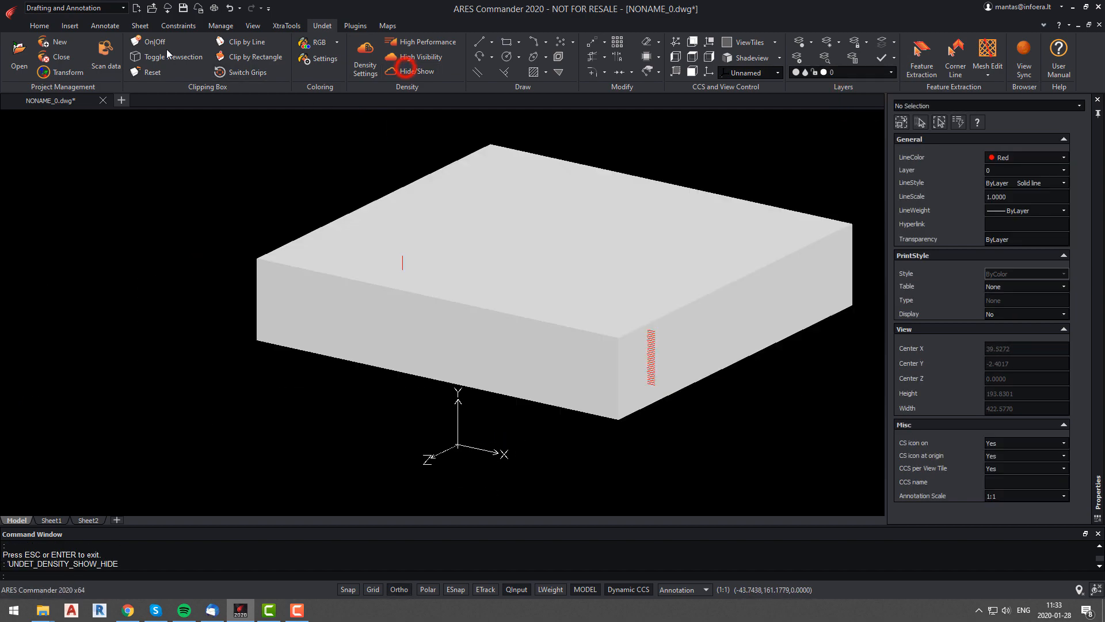
click(169, 56)
key(Escape)
middle_drag(642, 311, 564, 327)
Step: Slice the mound mesh by the horizontal lines with Mesh Slice Imprint, using the Ucs projection plane and the project And slice type
click(989, 74)
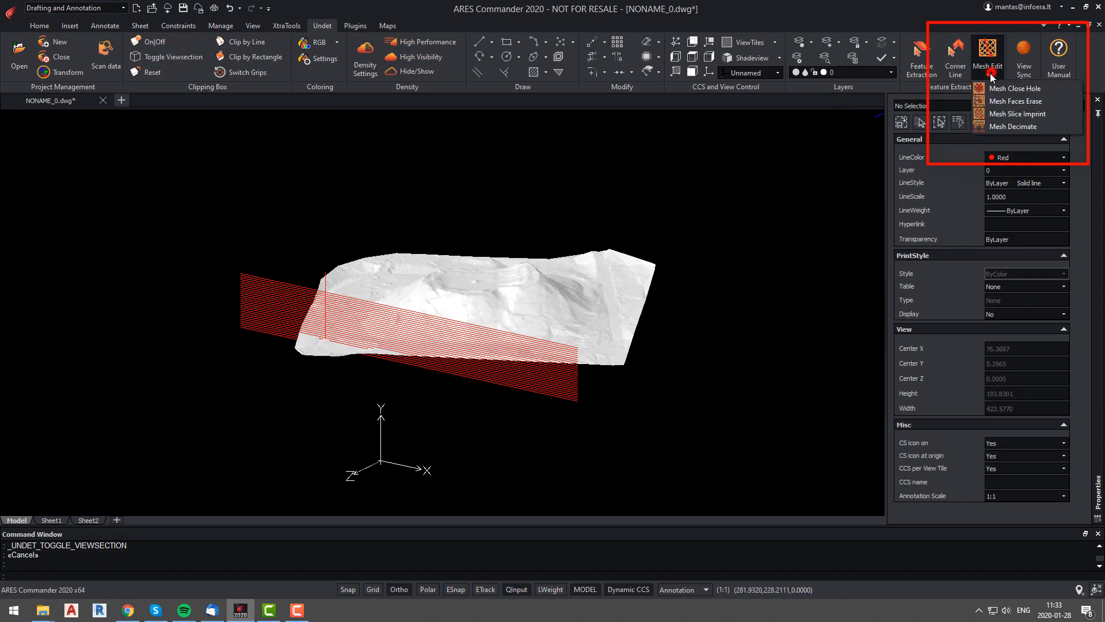
click(987, 113)
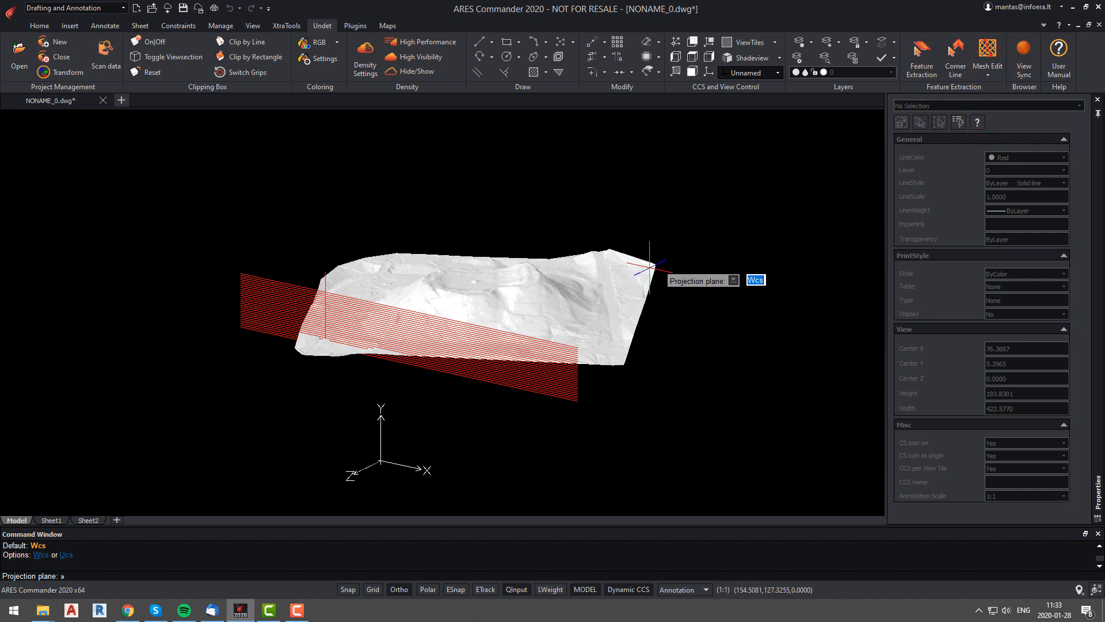
text(u)
key(Return)
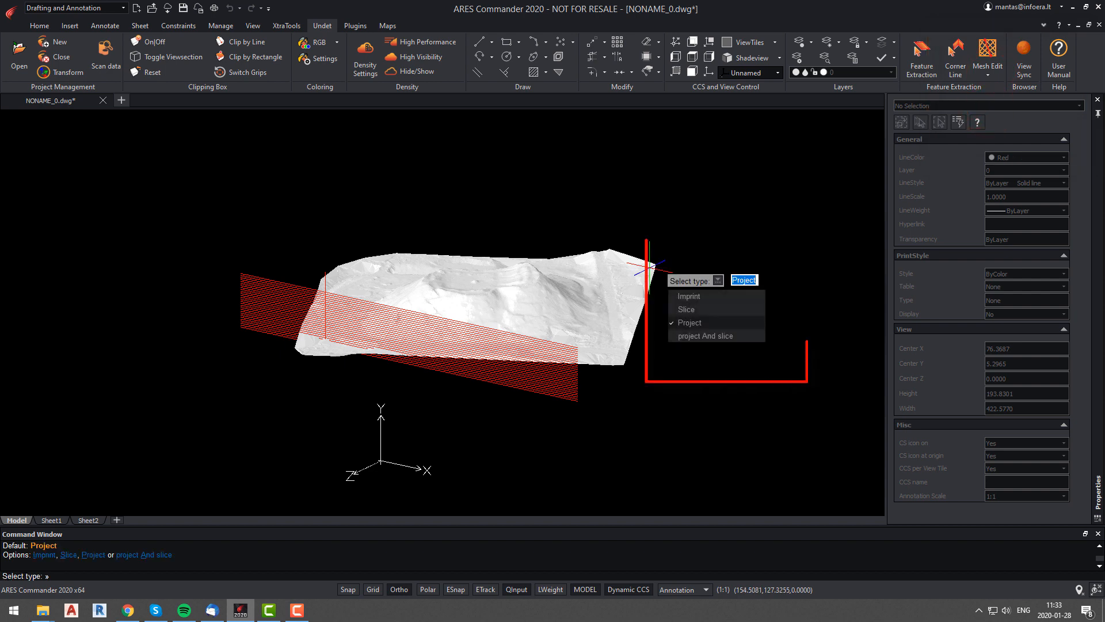
click(699, 336)
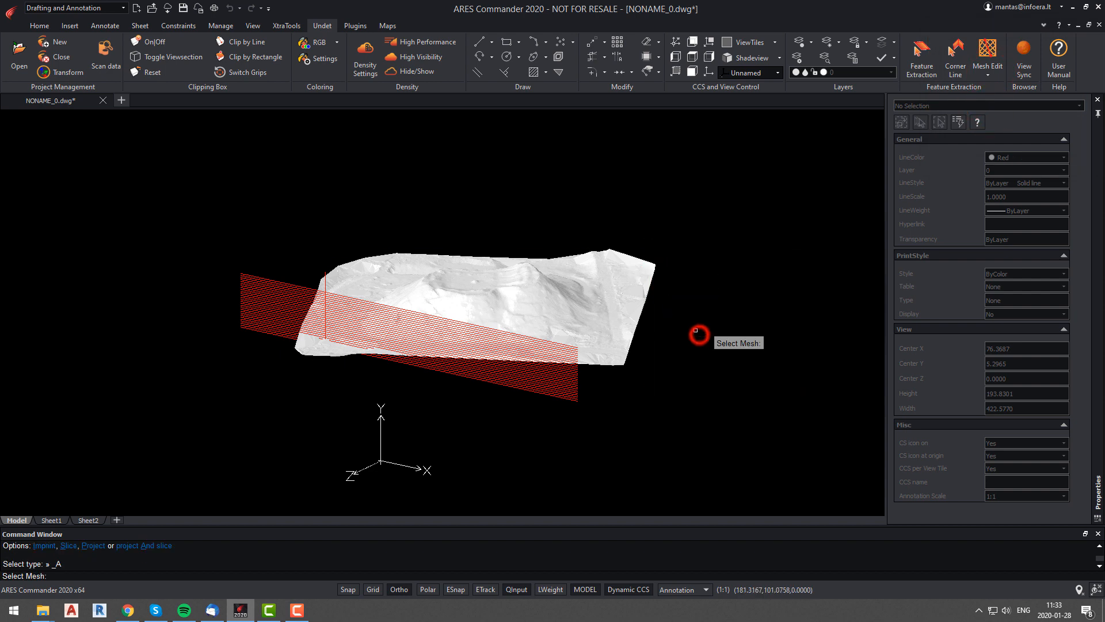
click(481, 390)
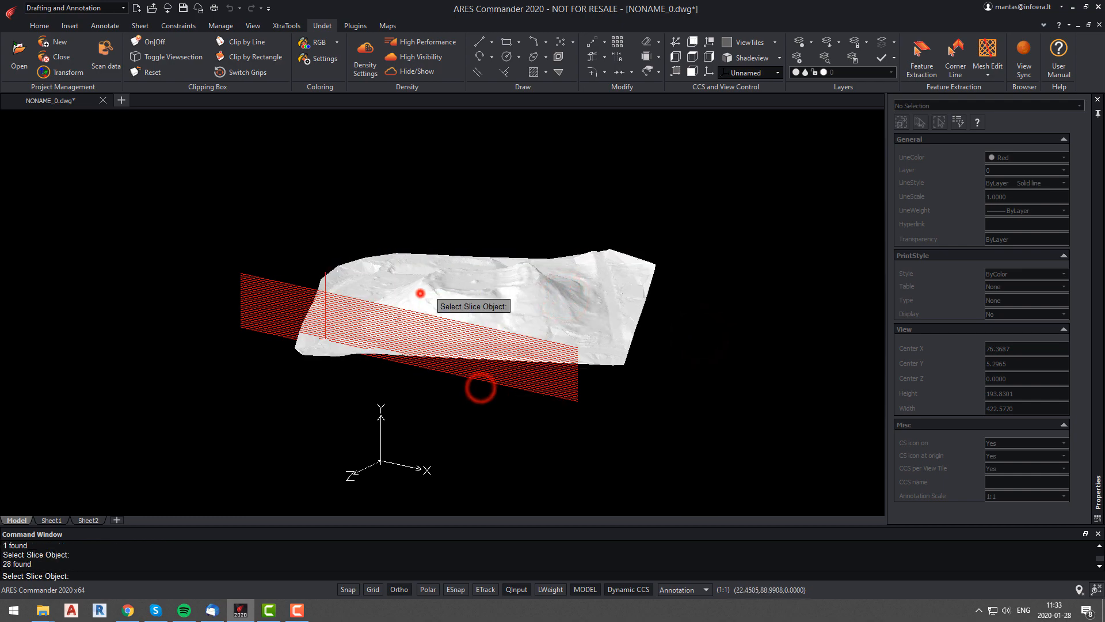
key(Return)
scroll(572, 293, up, 3)
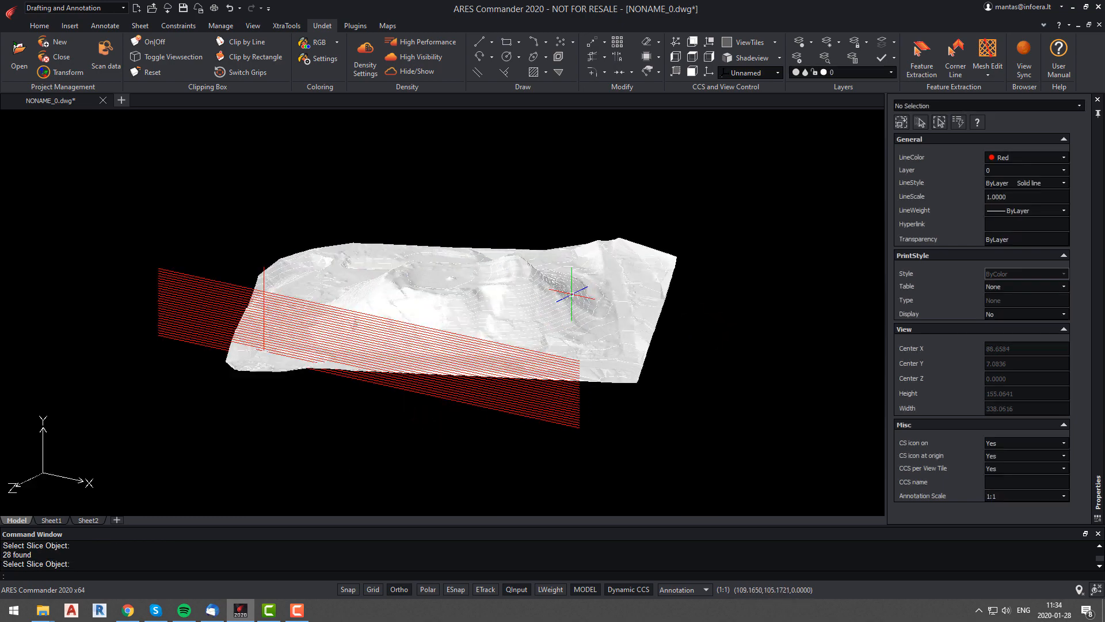
shift+middle_drag(572, 292, 402, 256)
click(389, 245)
key(Escape)
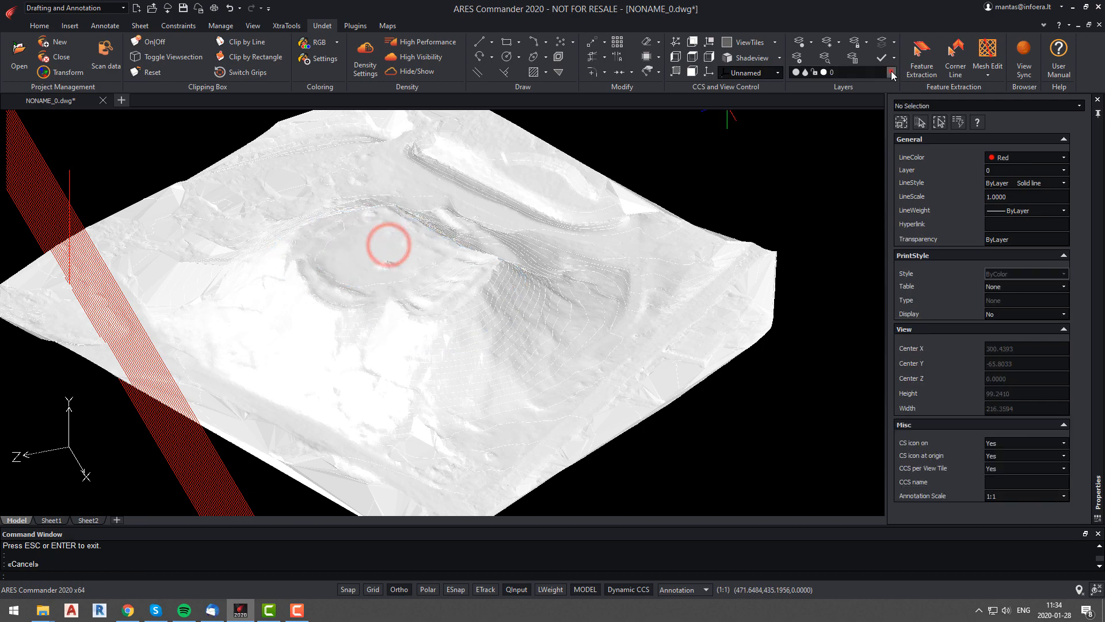
Step: Hide the Undet Stations layer to inspect the mound's contour lines alone, and show the layer again
click(891, 72)
click(794, 92)
shift+middle_drag(546, 266, 587, 251)
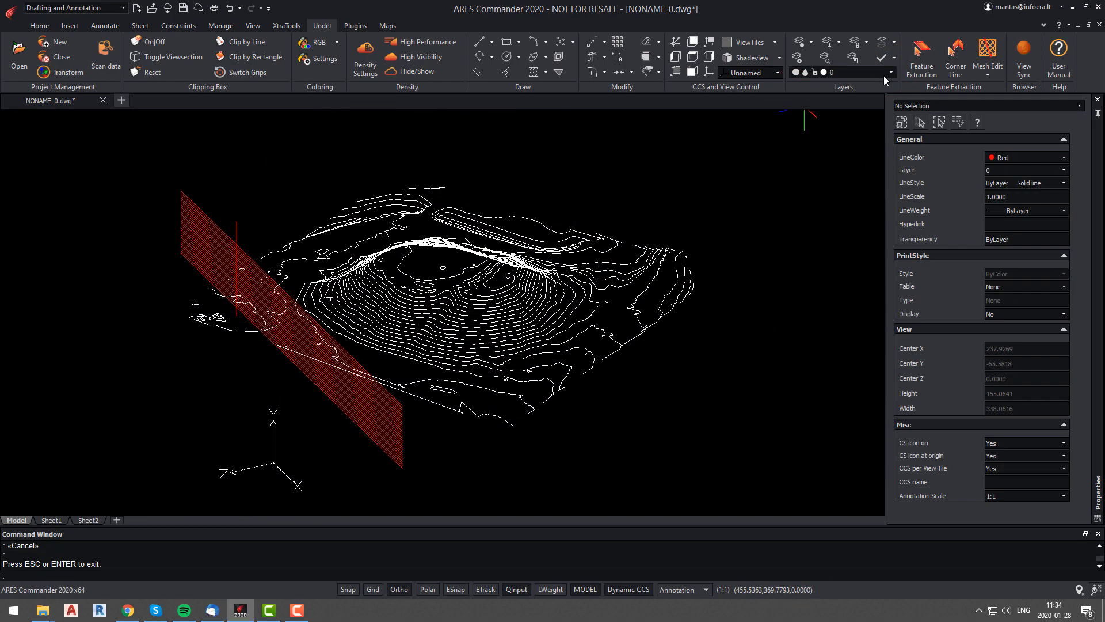
click(796, 94)
Step: Delete one sliced strip of the mound mesh on the slope below the peak
click(648, 351)
key(Escape)
scroll(521, 314, up, 4)
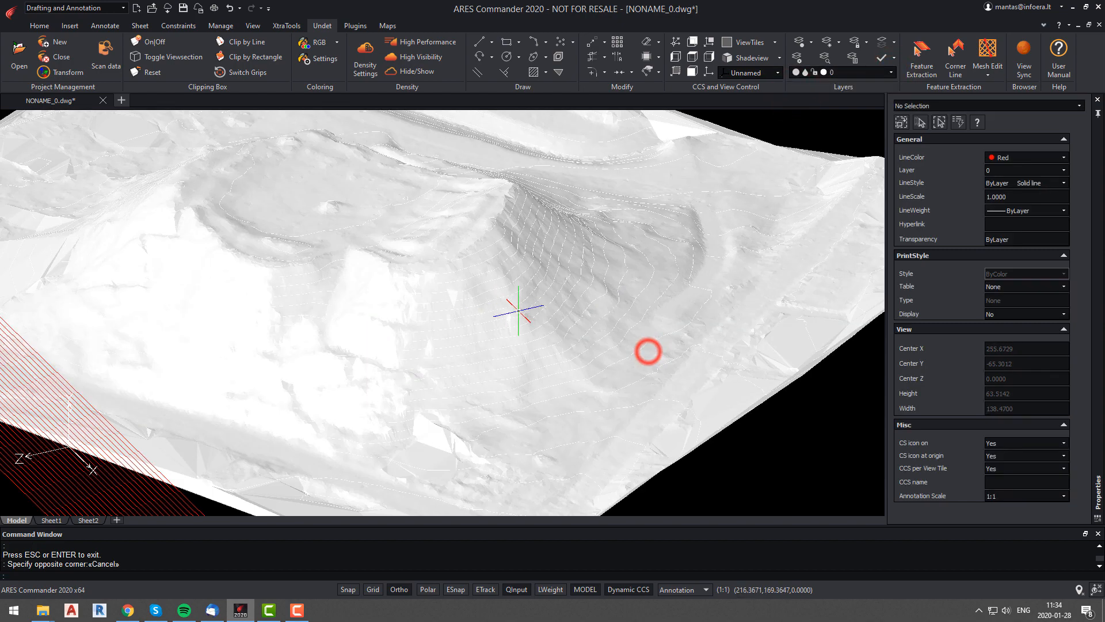
click(506, 301)
key(Delete)
scroll(505, 317, down, 2)
key(Escape)
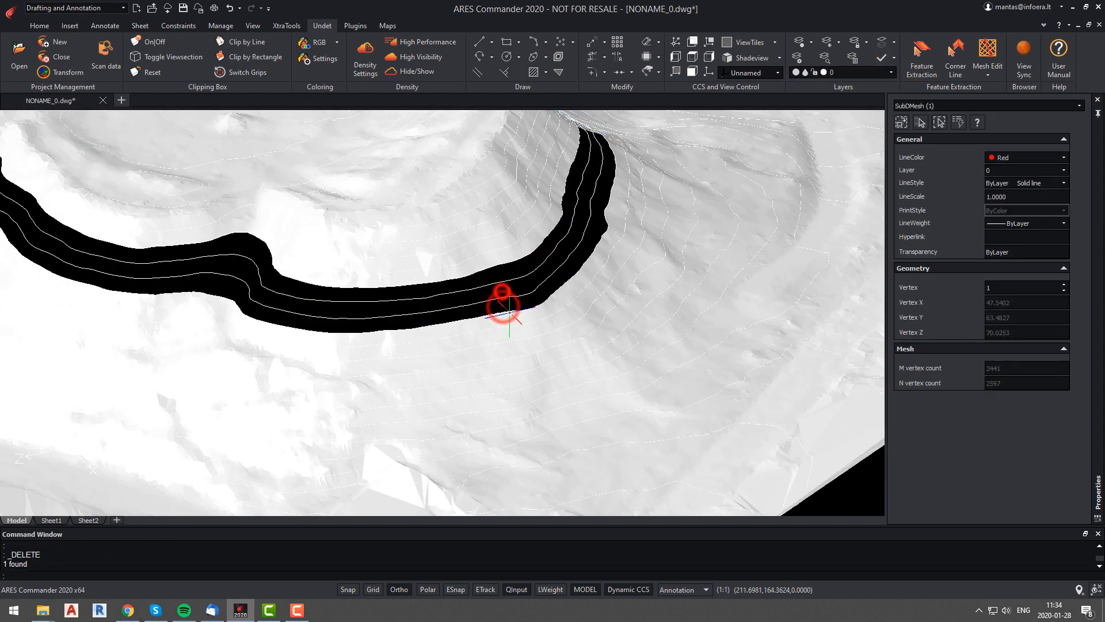
Step: Undo the deletion of the mesh strip
scroll(501, 302, down, 5)
key(ctrl+z)
key(ctrl+z)
key(ctrl+z)
key(ctrl+z)
key(ctrl+z)
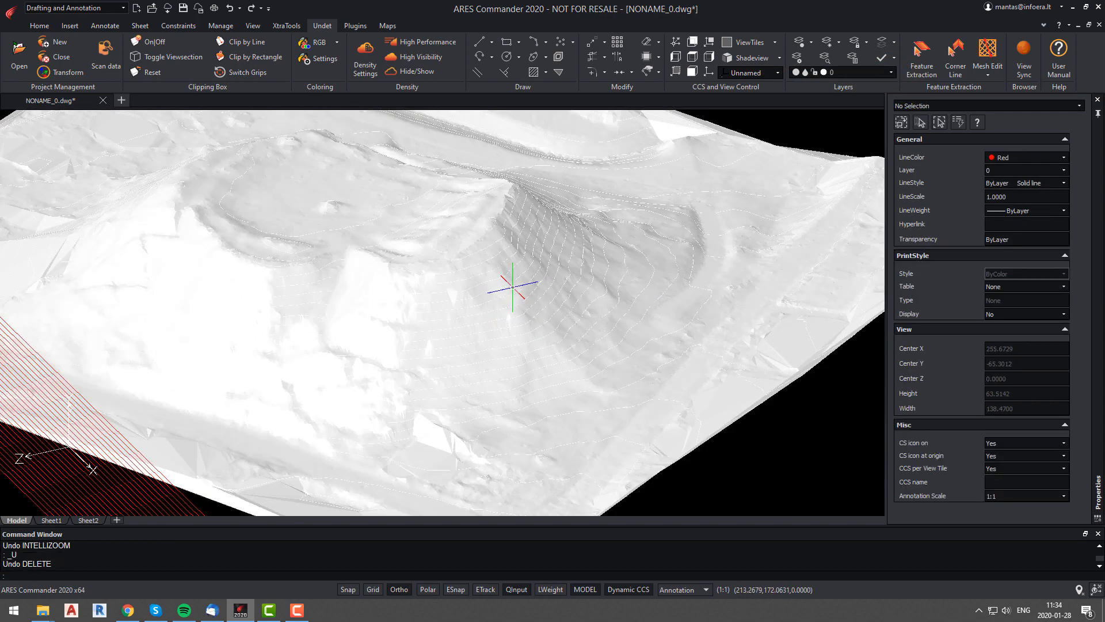
Step: Toggle the visibility of the Undet Stations layer to compare the mound mesh and its contour lines from other angles
shift+middle_drag(481, 284, 720, 197)
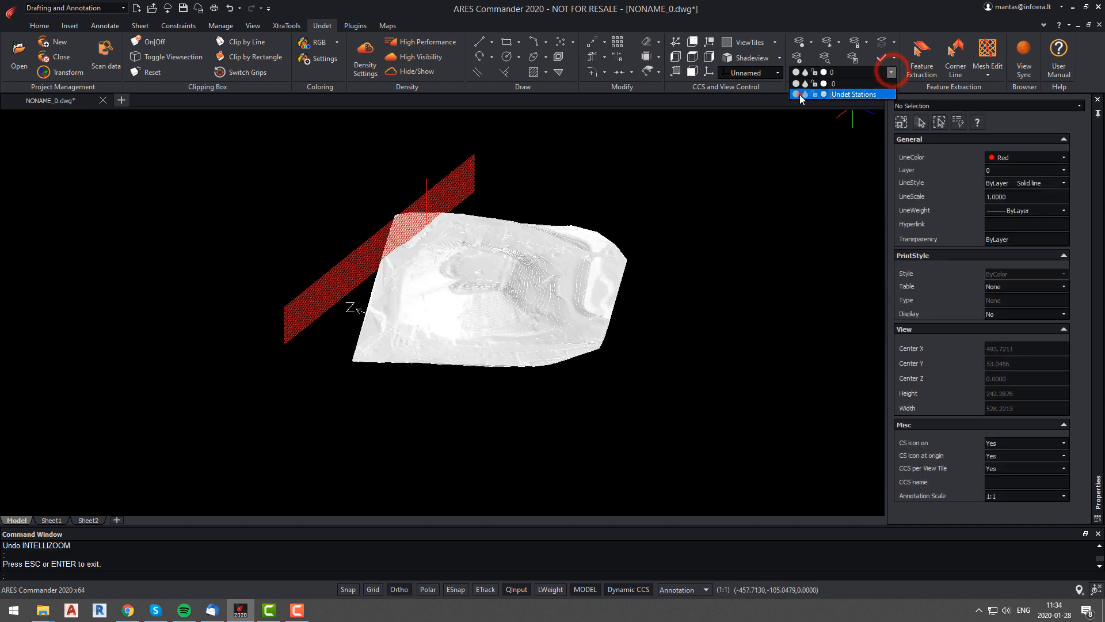
click(800, 95)
shift+middle_drag(757, 292, 874, 101)
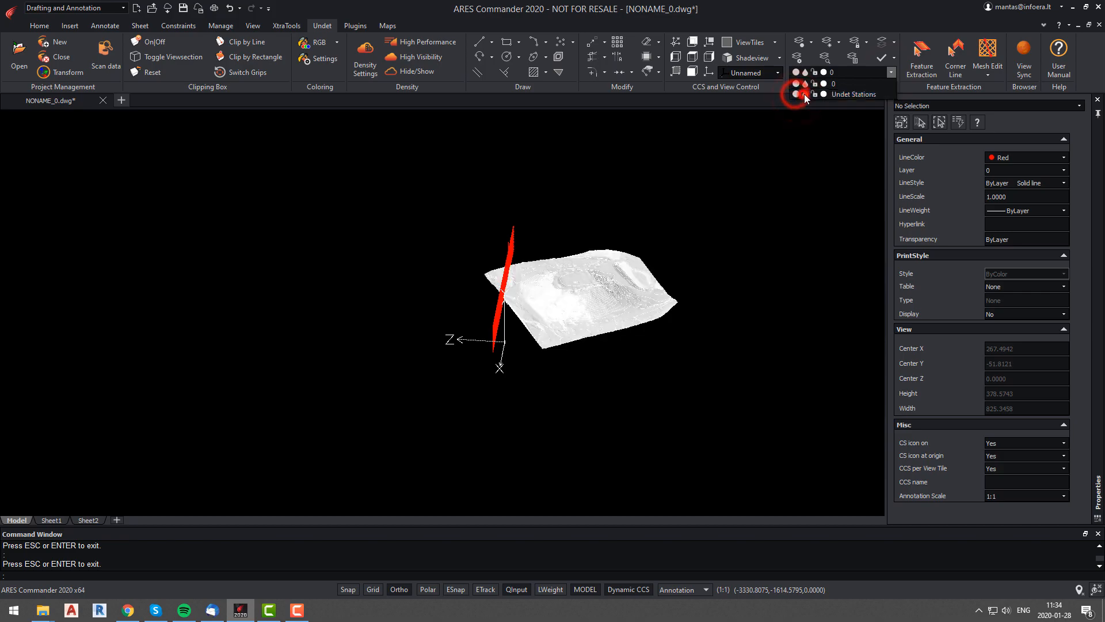
click(805, 95)
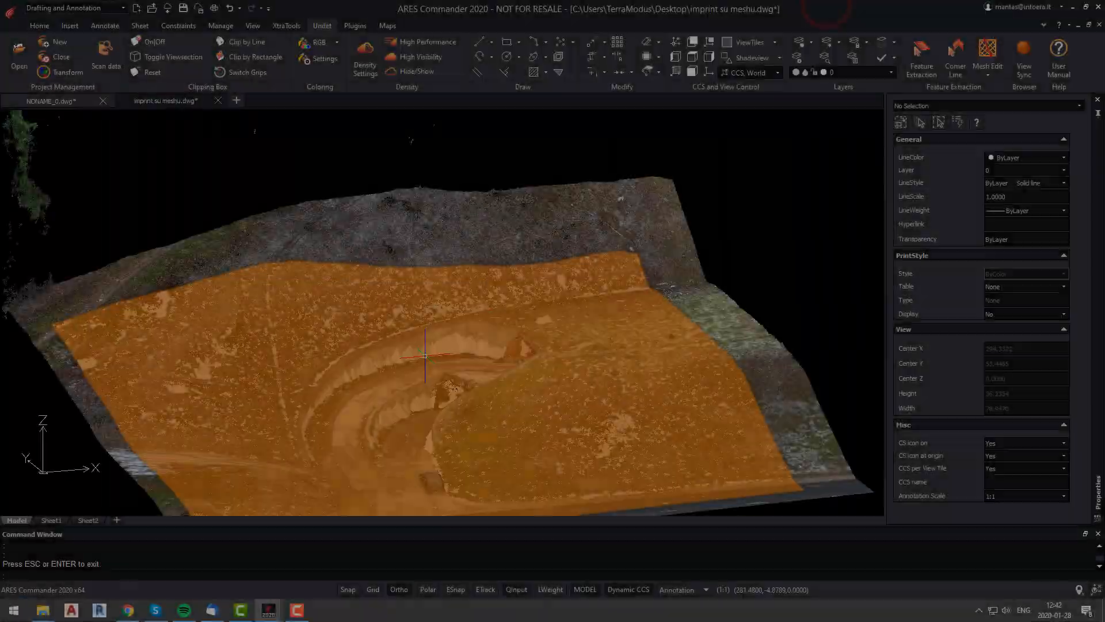
Step: Examine in imprint su meshu.dwg how the terrain mesh fits the point cloud around the curved retaining walls
scroll(425, 356, up, 2)
shift+middle_drag(424, 356, 481, 270)
scroll(445, 252, up, 4)
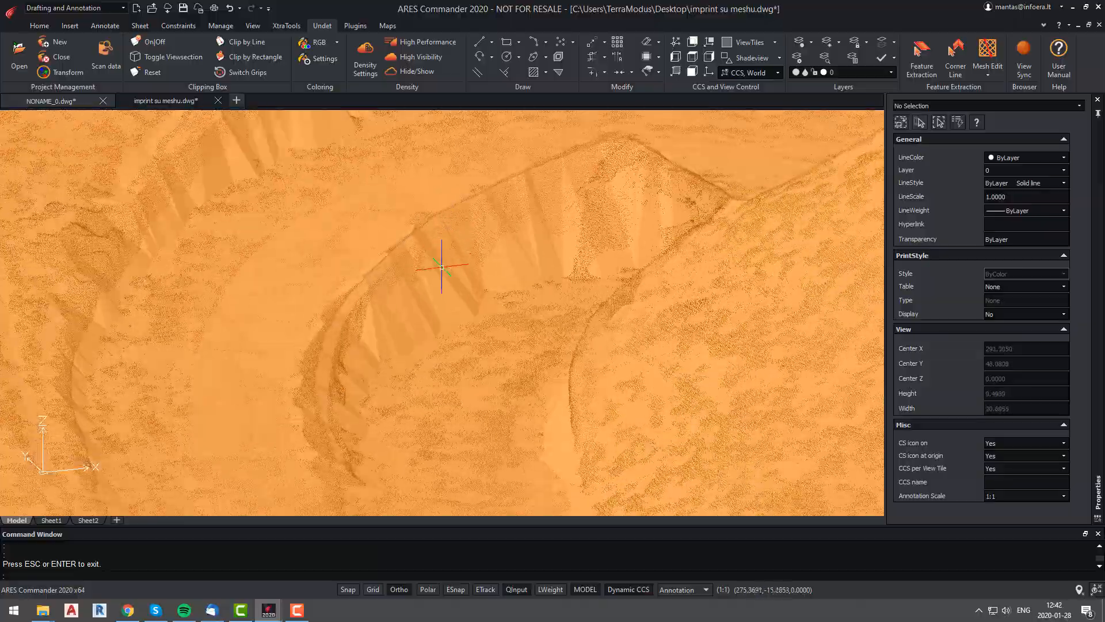
scroll(440, 273, down, 2)
shift+middle_drag(442, 313, 380, 307)
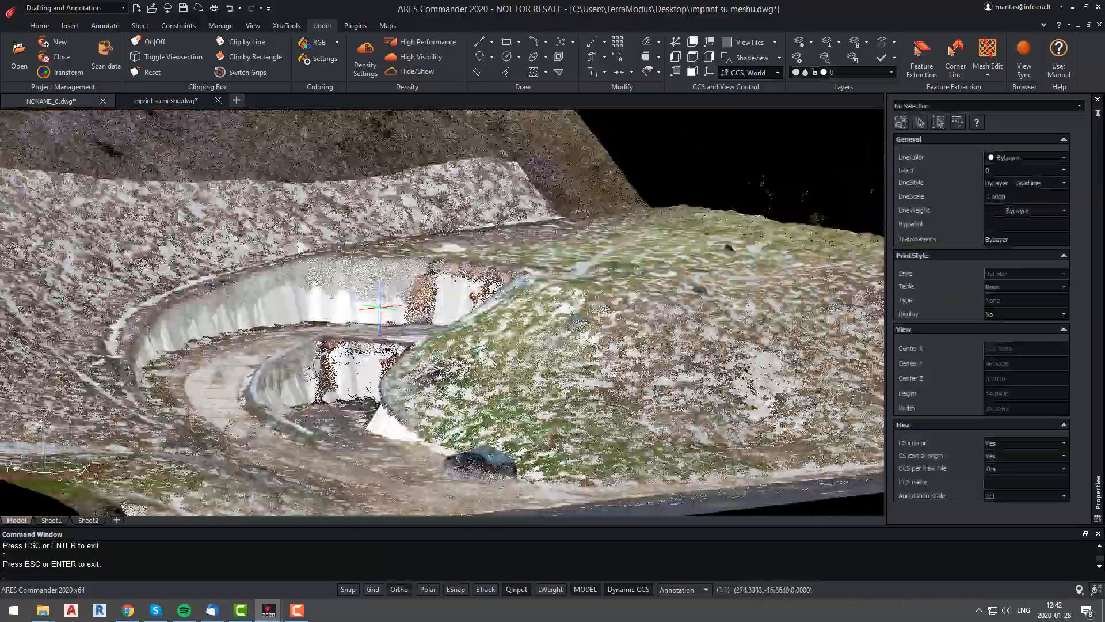
scroll(379, 323, down, 4)
shift+drag(379, 325, 375, 330)
shift+middle_drag(374, 329, 223, 406)
scroll(223, 407, up, 5)
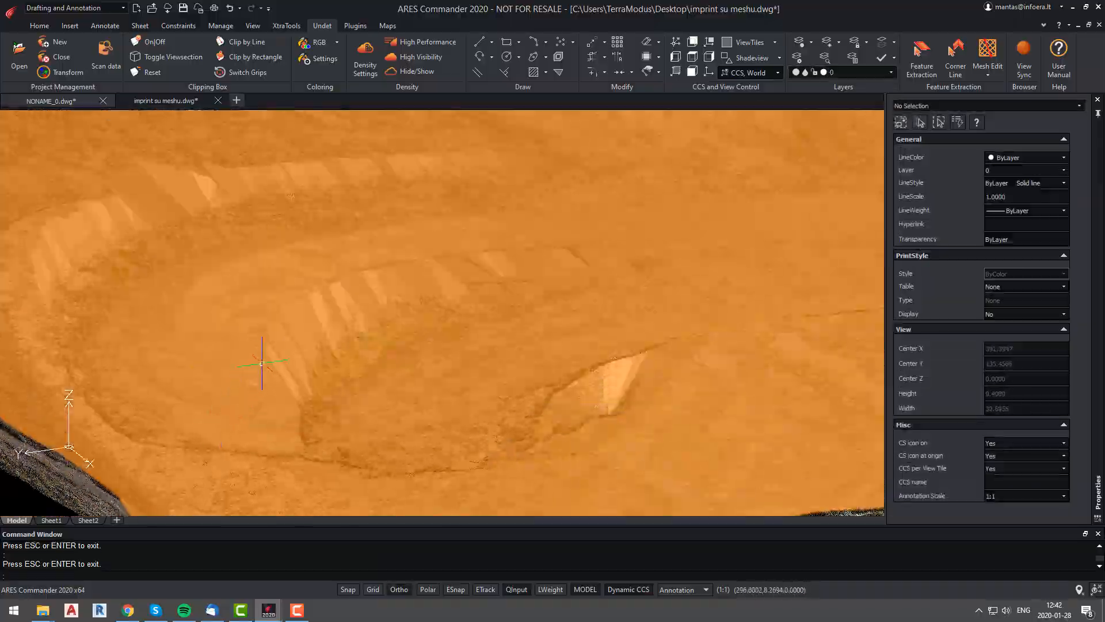
scroll(290, 346, down, 3)
scroll(307, 332, down, 3)
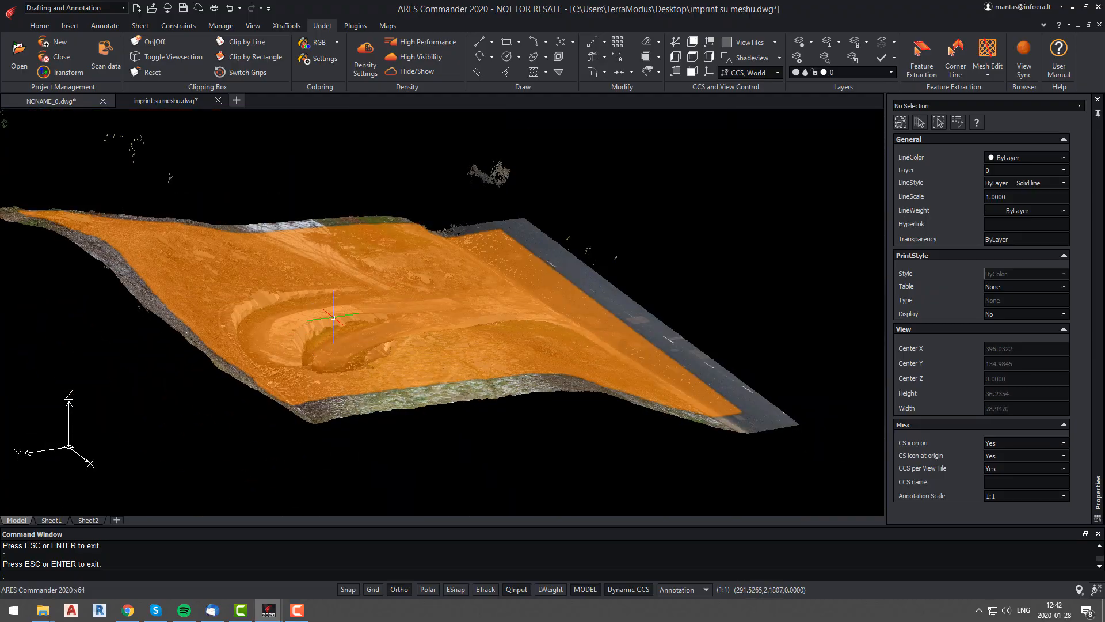
shift+middle_drag(338, 314, 386, 340)
scroll(410, 341, up, 2)
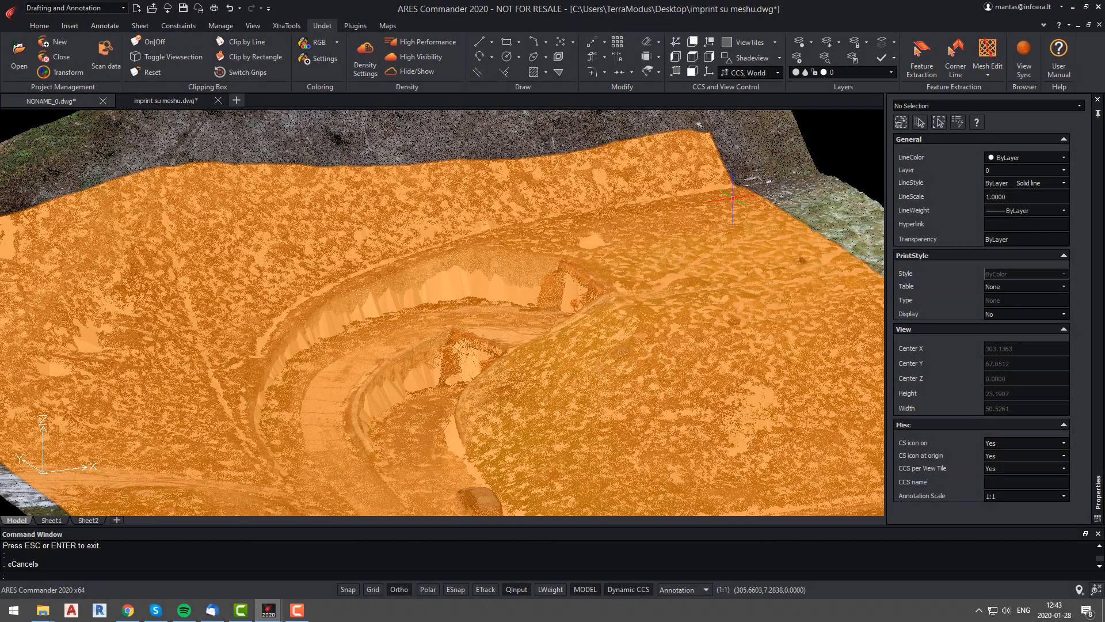
Step: Select the terrain mesh to check it and hide the Undet Stations layer, keeping the point cloud displayed
click(733, 198)
click(858, 101)
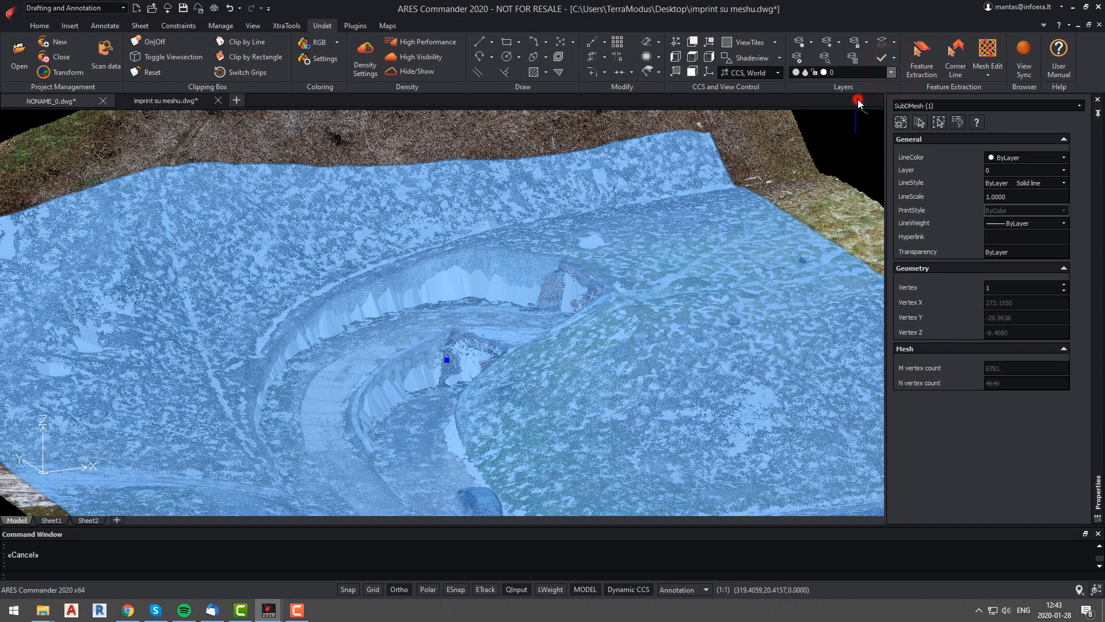
click(797, 74)
click(796, 109)
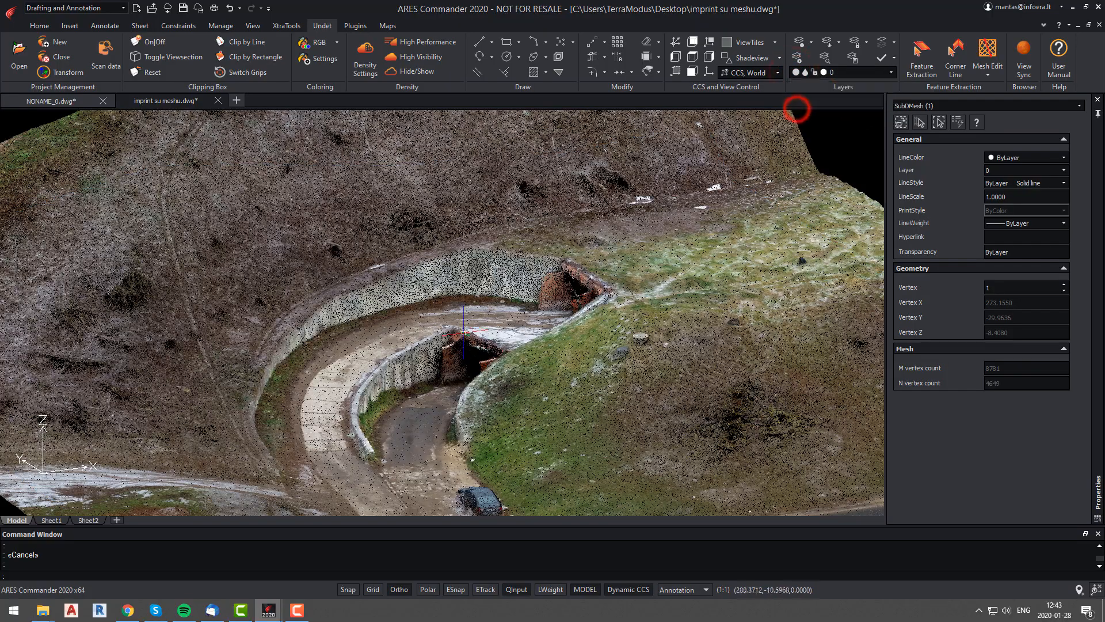
Step: Turn on ESnap, turn off Ortho and trace the first part of the outer retaining wall's base with a 3D polyline
shift+middle_drag(791, 119, 682, 129)
scroll(279, 398, up, 3)
middle_drag(278, 398, 383, 315)
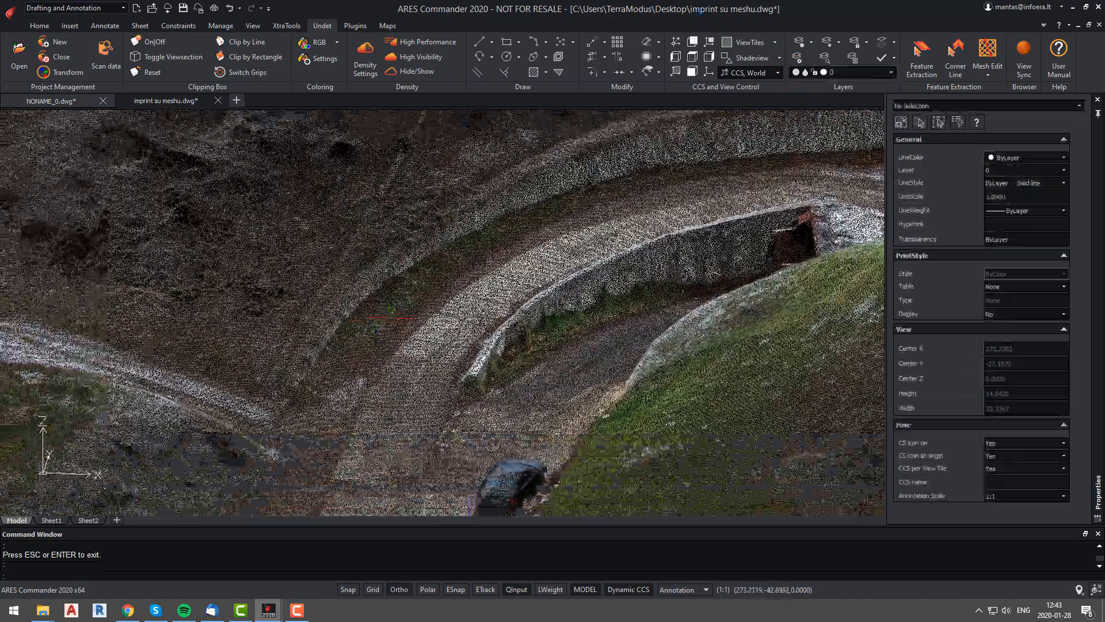
click(456, 589)
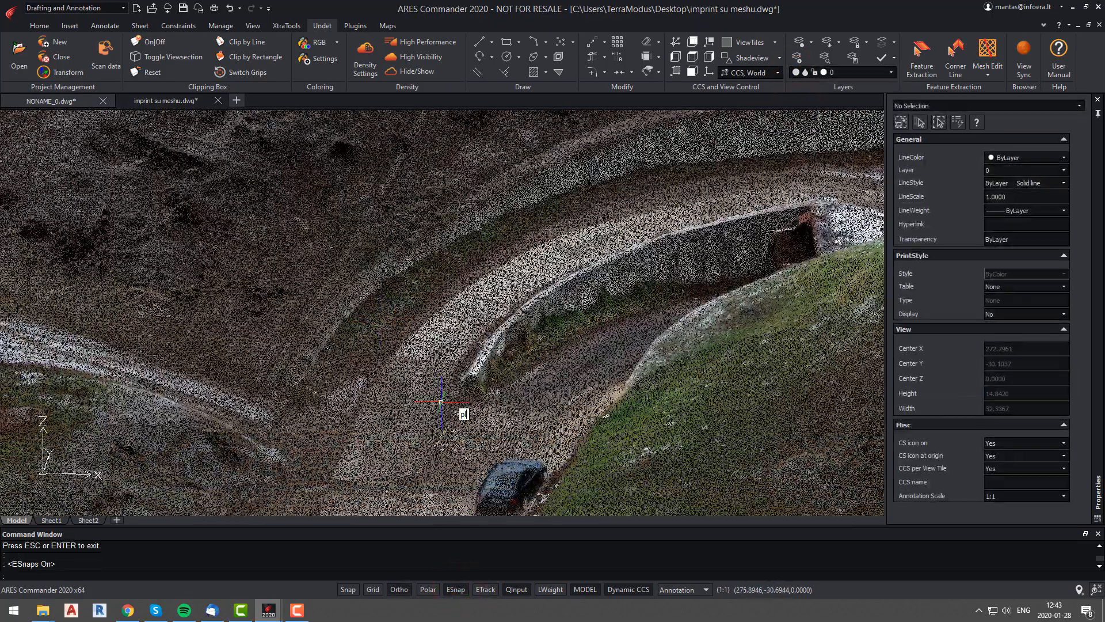
key(Return)
shift+middle_drag(406, 405, 416, 374)
scroll(413, 365, up, 2)
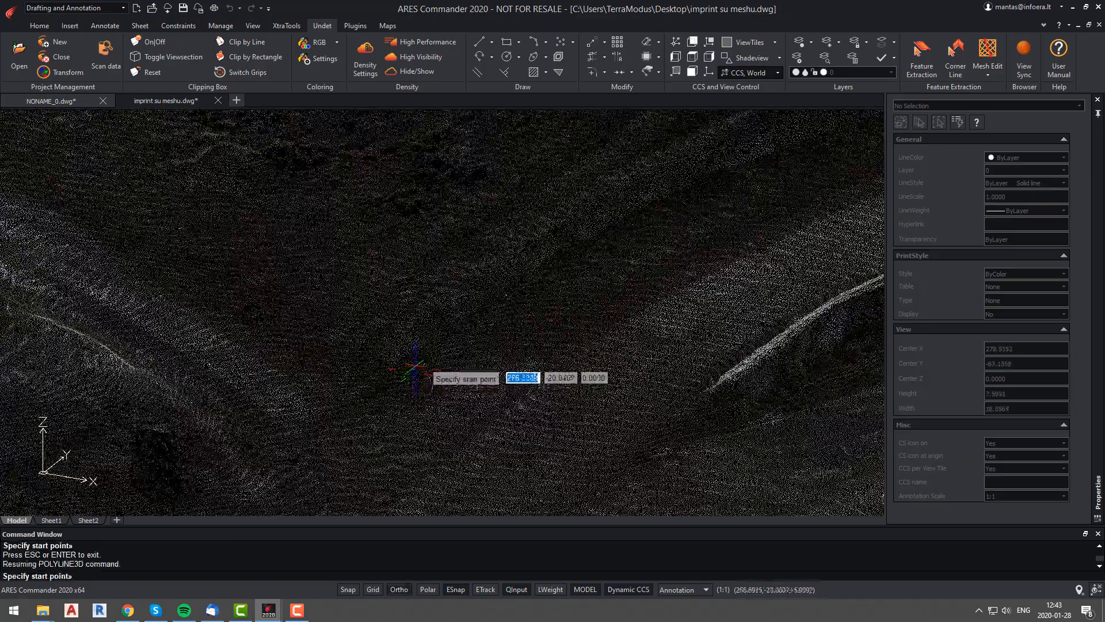
scroll(432, 359, down, 2)
scroll(428, 360, up, 1)
click(414, 361)
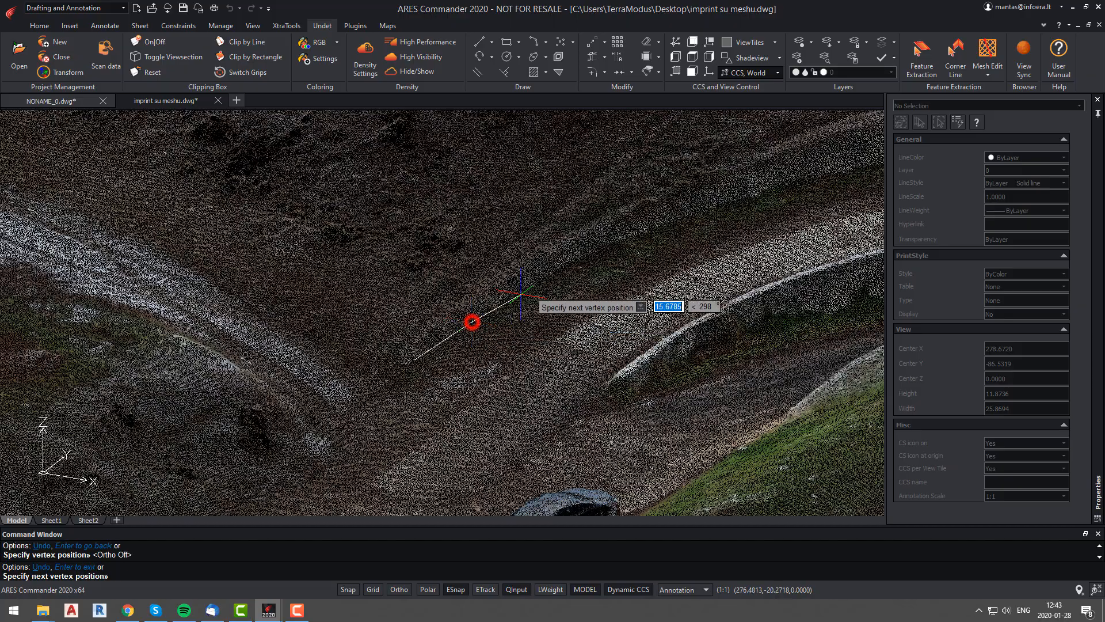
click(614, 246)
middle_drag(667, 245, 264, 371)
click(498, 309)
click(397, 244)
click(341, 338)
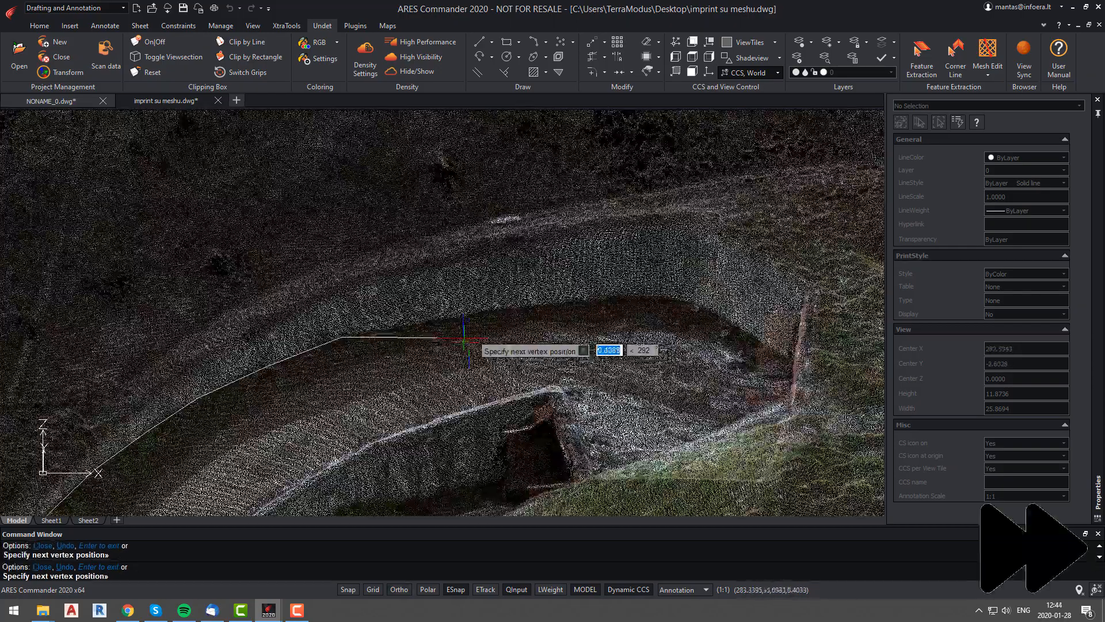
Step: Extend the base polyline along the rest of the outer retaining wall to its portal end and finish it
click(606, 298)
shift+middle_drag(606, 298, 445, 162)
click(526, 168)
shift+middle_drag(527, 168, 282, 345)
click(467, 222)
key(Return)
Step: Trace the top edge of the outer retaining wall with a second 3D polyline
scroll(453, 230, down, 4)
scroll(282, 387, up, 4)
key(Return)
click(252, 456)
click(298, 411)
click(364, 368)
click(626, 259)
middle_drag(766, 233, 528, 344)
scroll(617, 306, up, 4)
click(407, 395)
click(592, 316)
click(656, 286)
Step: Complete the top-edge polyline of the outer retaining wall and leave the command
scroll(701, 304, down, 3)
scroll(709, 298, down, 3)
middle_drag(771, 323, 619, 369)
click(599, 331)
key(Escape)
scroll(619, 368, up, 5)
middle_drag(468, 323, 667, 429)
click(329, 295)
key(Escape)
scroll(352, 309, down, 2)
scroll(354, 309, down, 4)
shift+middle_drag(354, 309, 449, 262)
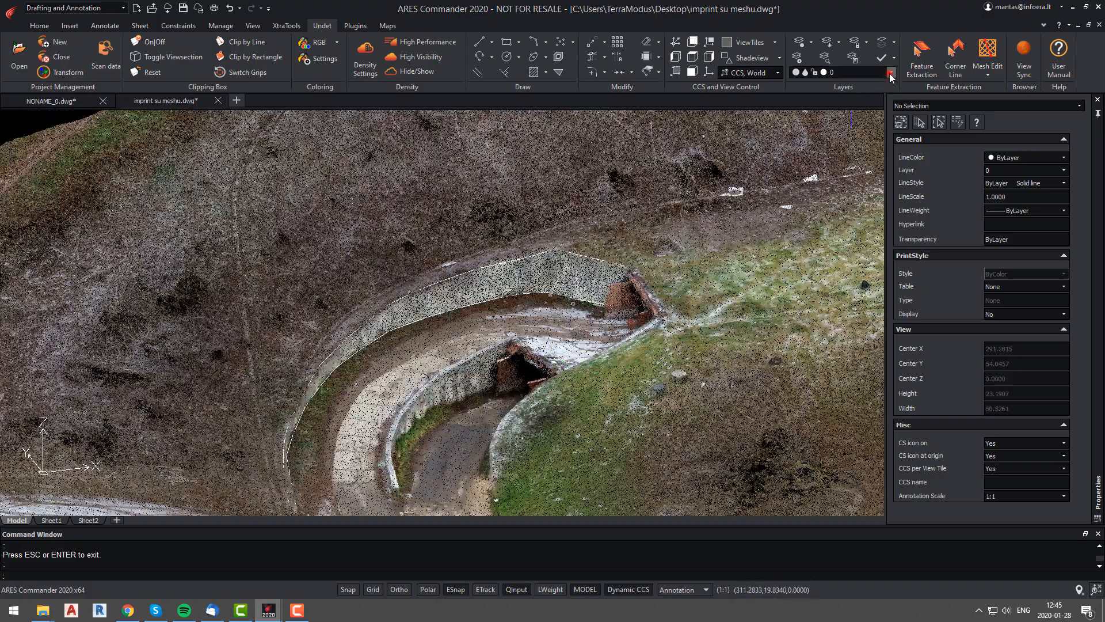
Step: Show the Undet Stations layer, hide the point cloud and toggle the view section to display the terrain mesh alone
click(891, 73)
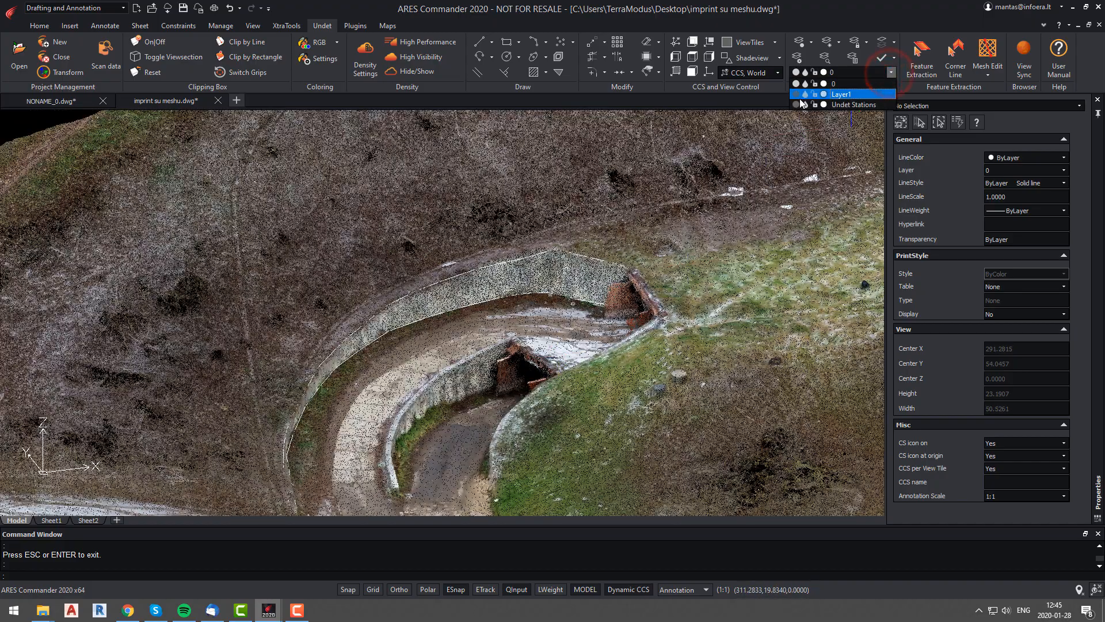
click(796, 104)
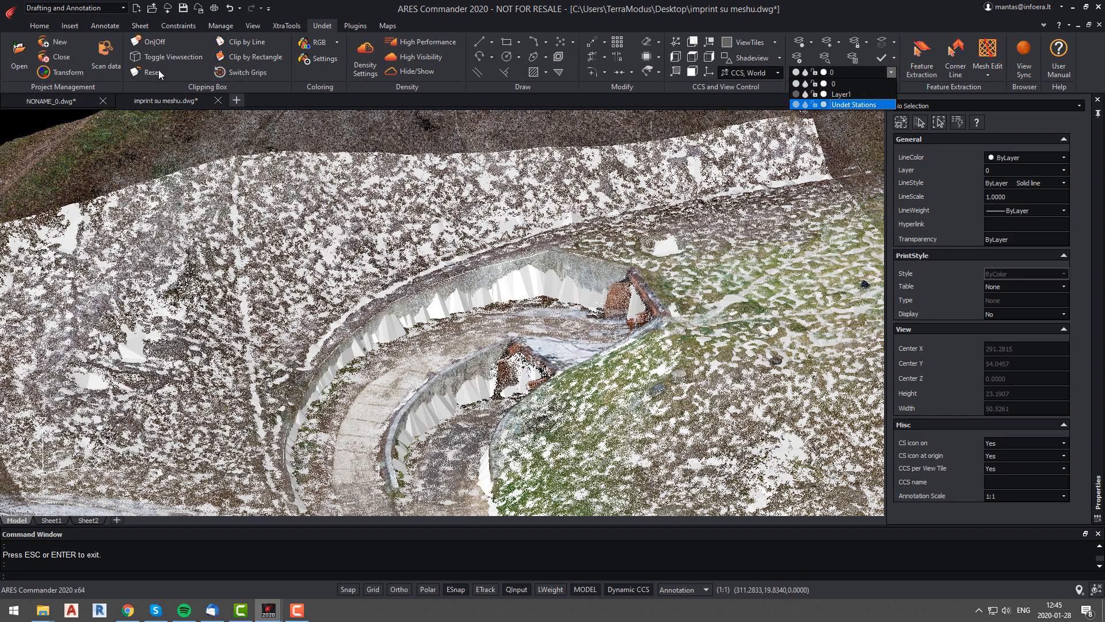
click(399, 70)
click(163, 56)
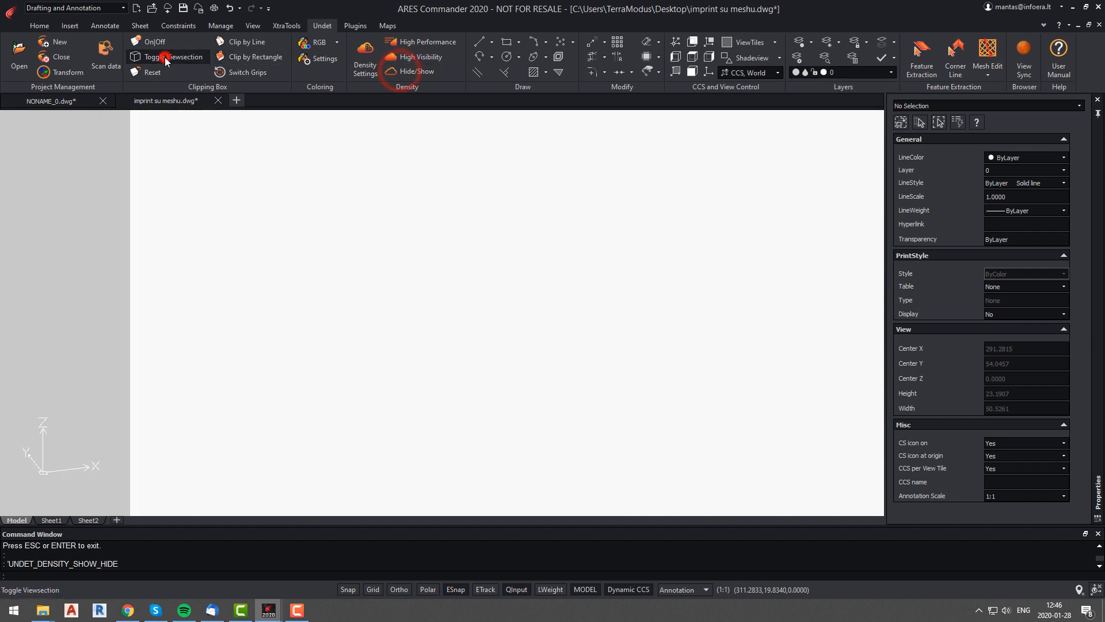
key(Escape)
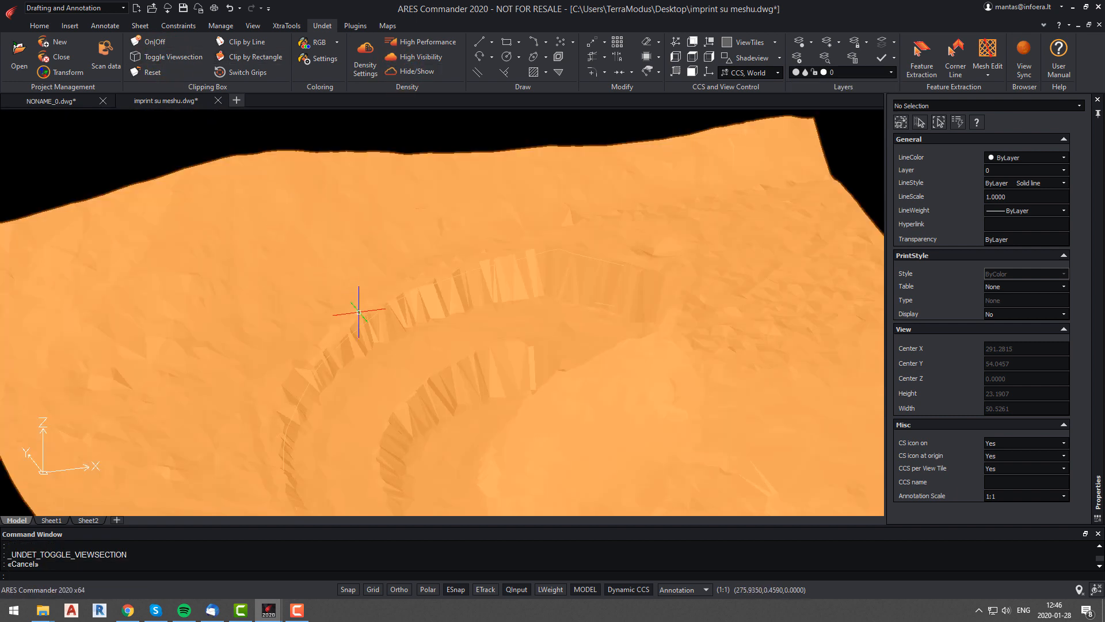
Step: Imprint the wall's top-edge polyline on the terrain mesh with Mesh Slice Imprint, using the Ucs projection plane and Imprint type
shift+middle_drag(358, 312, 386, 254)
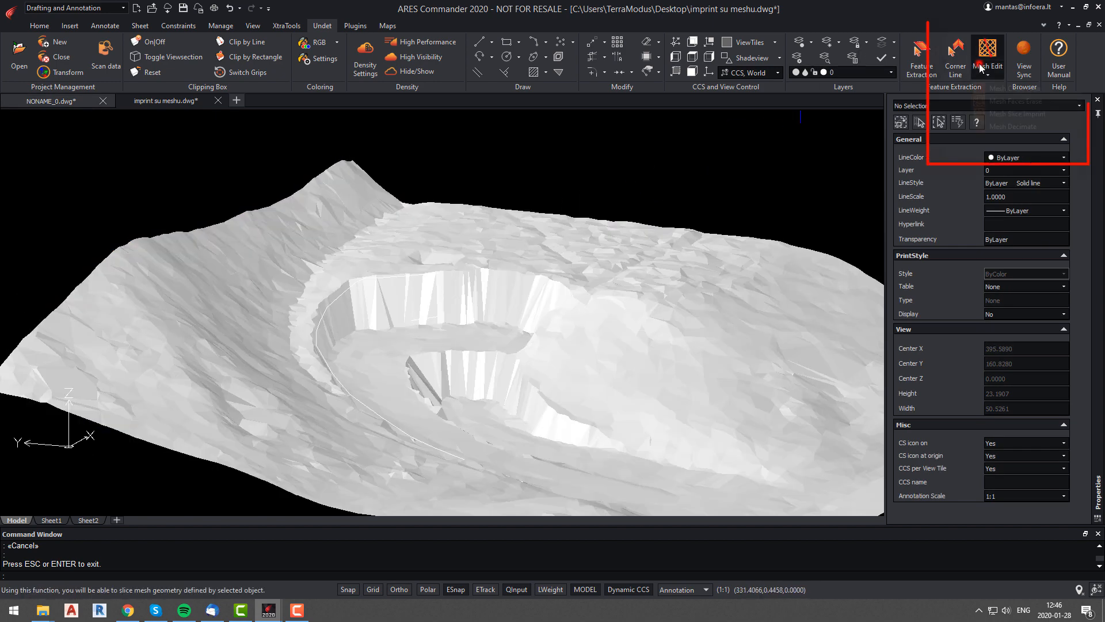
click(981, 63)
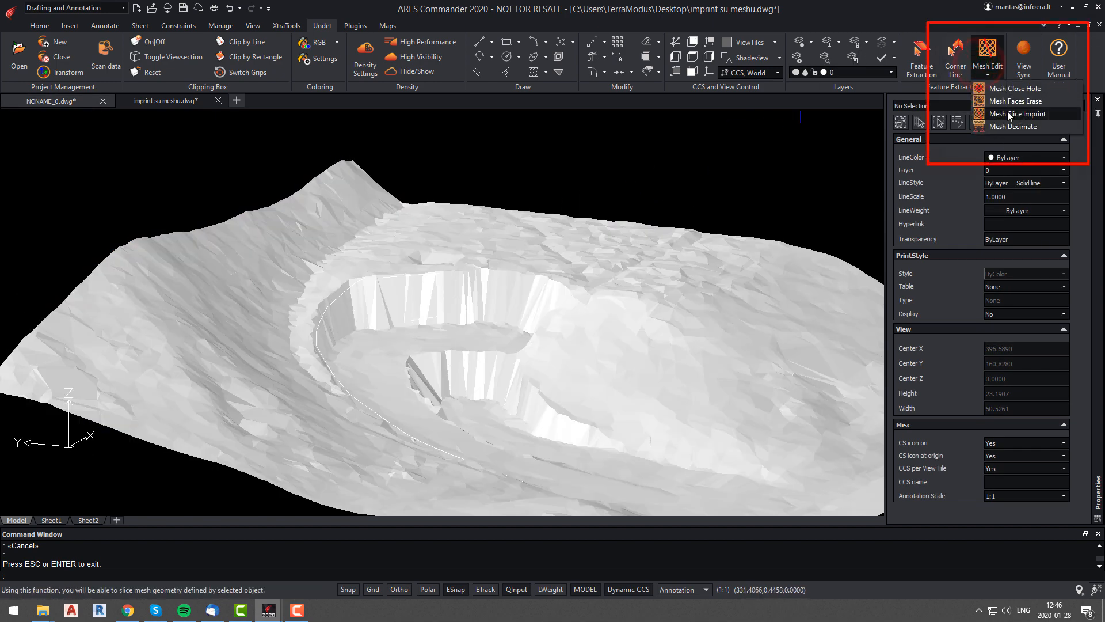
click(1008, 114)
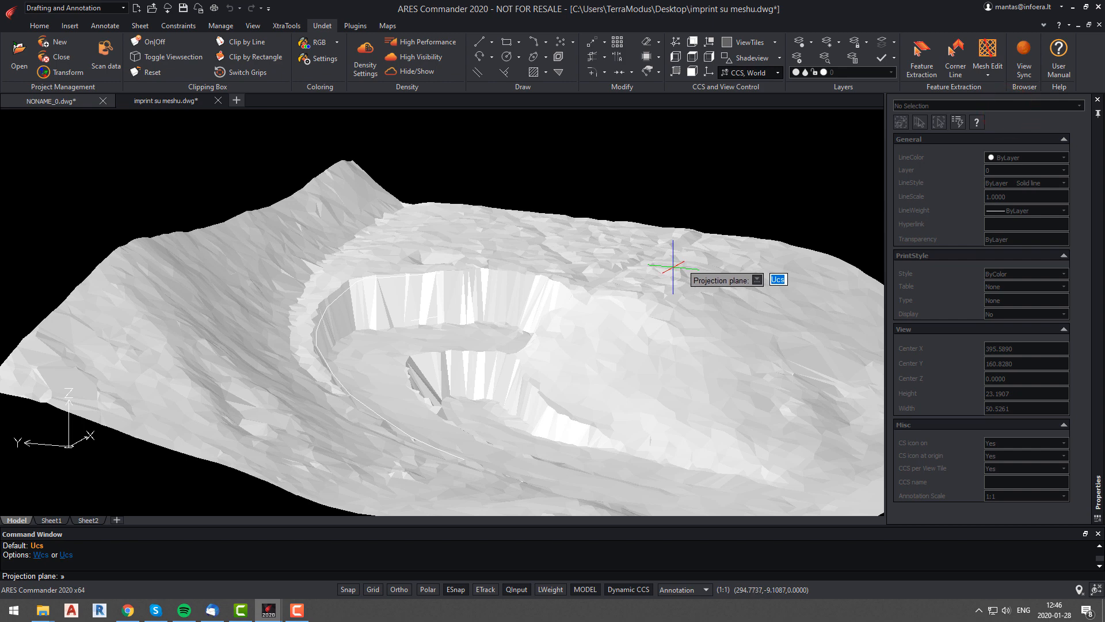
key(Return)
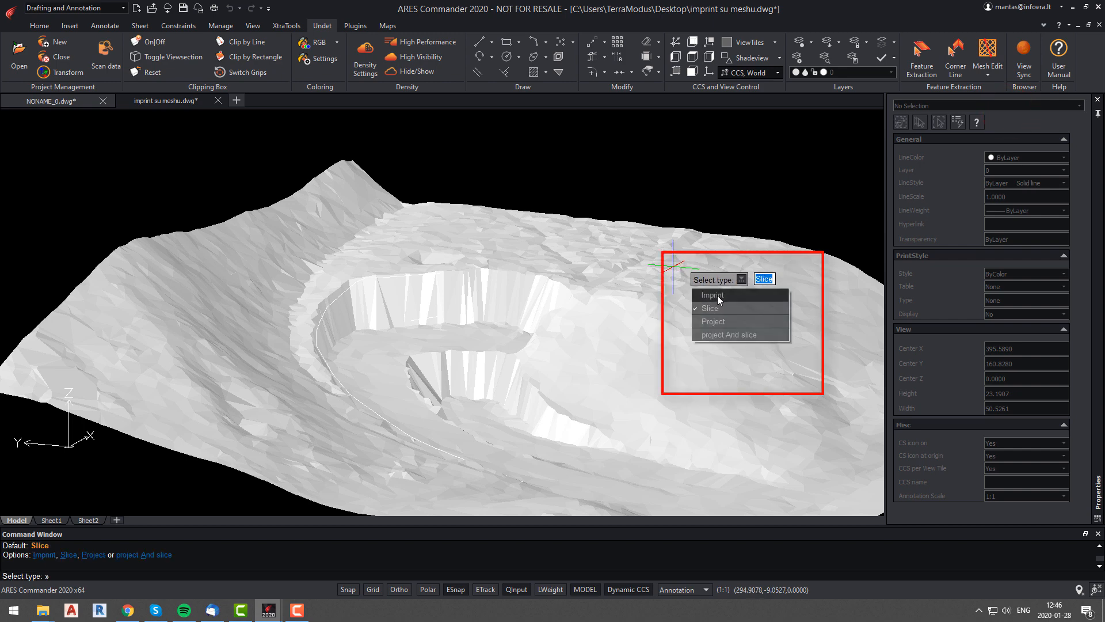
click(716, 296)
click(297, 329)
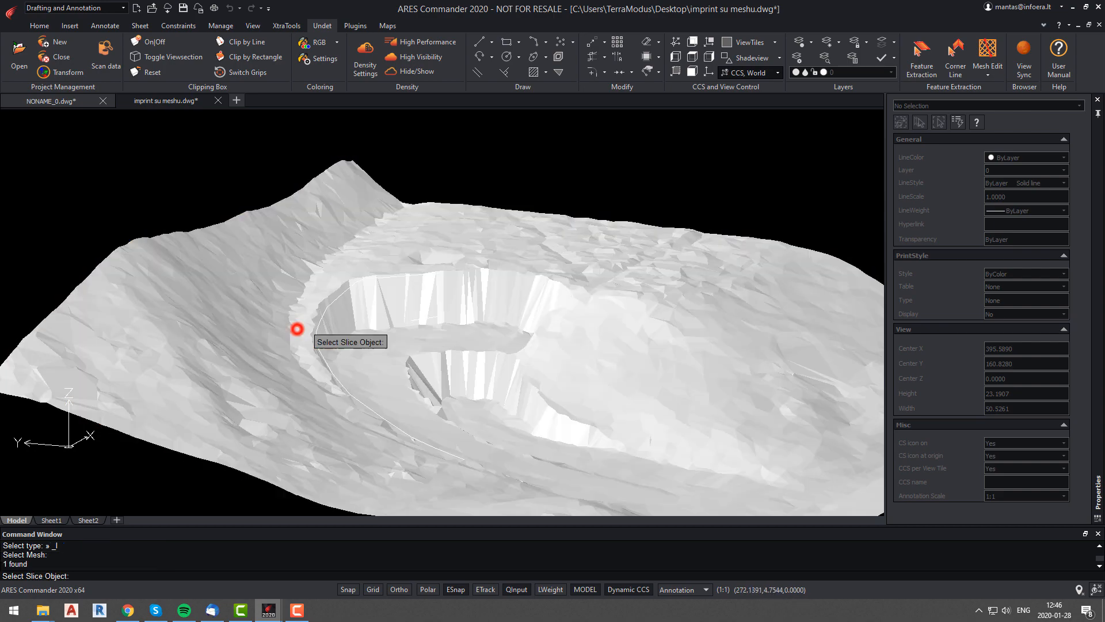
scroll(296, 329, up, 3)
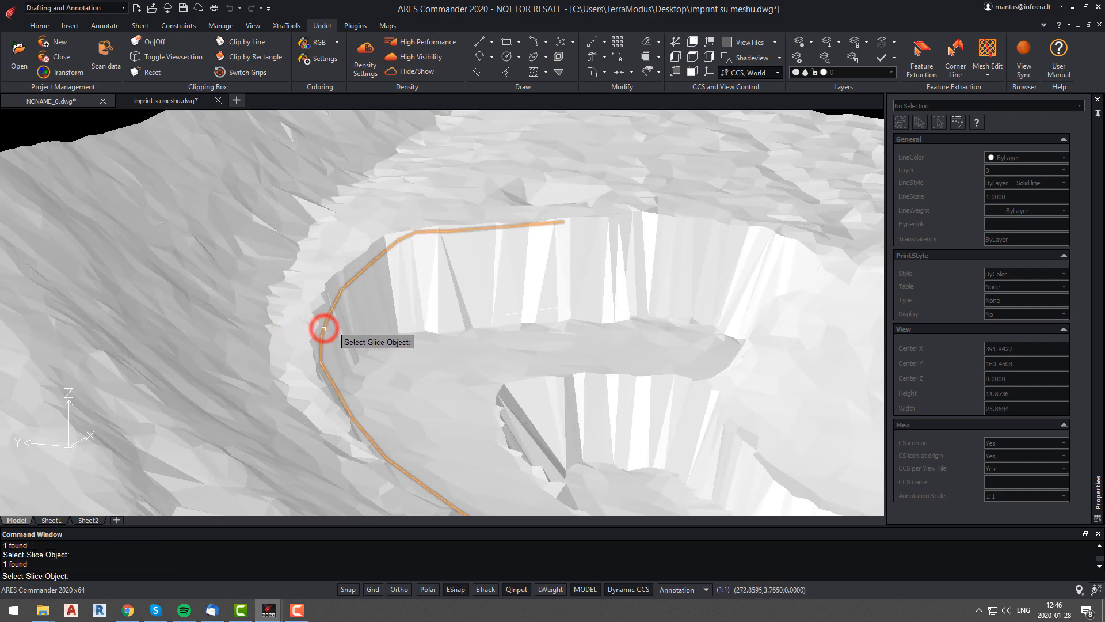
key(Return)
scroll(370, 319, down, 2)
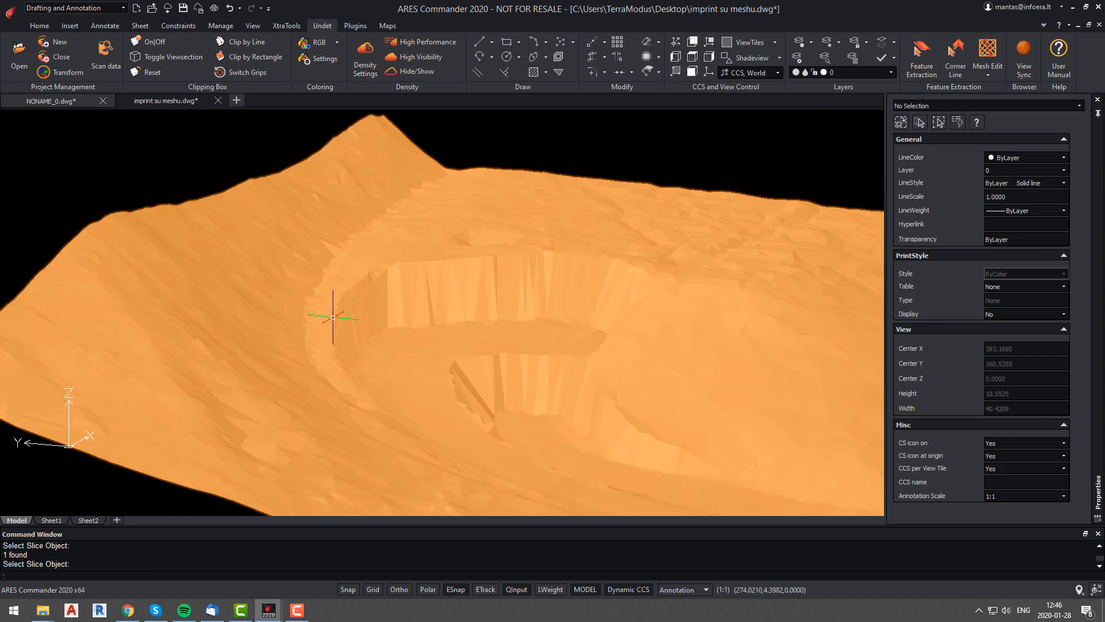
Step: Examine the imprinted top edge and the base polyline of the outer wall from several angles
scroll(334, 317, up, 6)
mouse_move(377, 338)
shift+middle_down()
mouse_move(365, 366)
mouse_move(378, 319)
mouse_move(397, 356)
mouse_move(363, 348)
shift+middle_up()
scroll(359, 377, down, 2)
scroll(366, 355, up, 3)
scroll(357, 333, down, 3)
scroll(353, 348, down, 2)
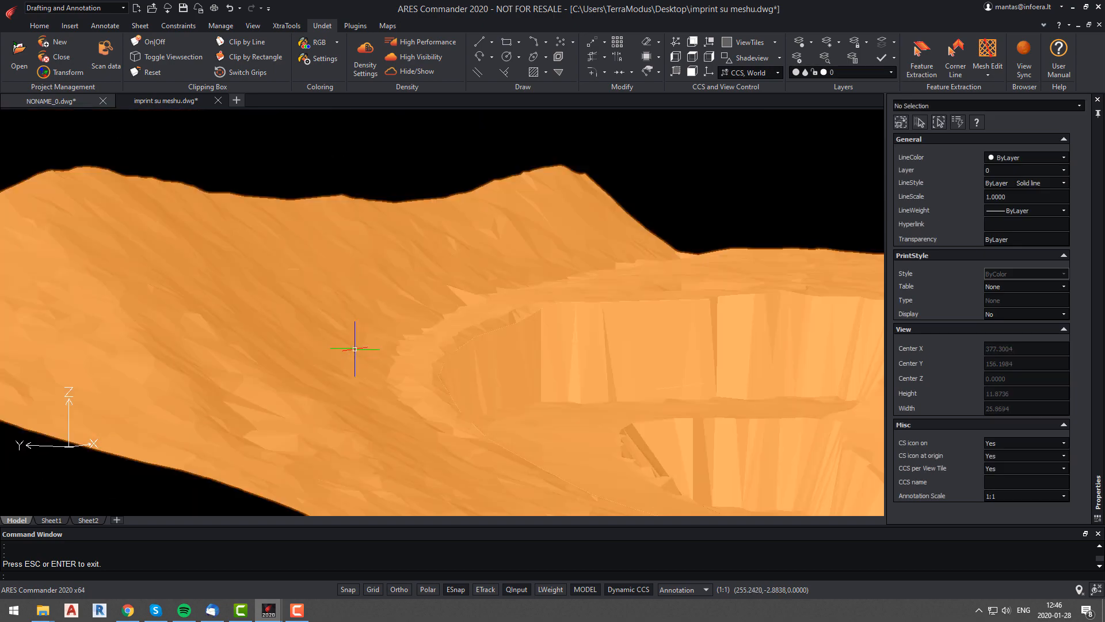
mouse_move(465, 330)
middle_down()
mouse_move(461, 284)
mouse_move(476, 311)
middle_up()
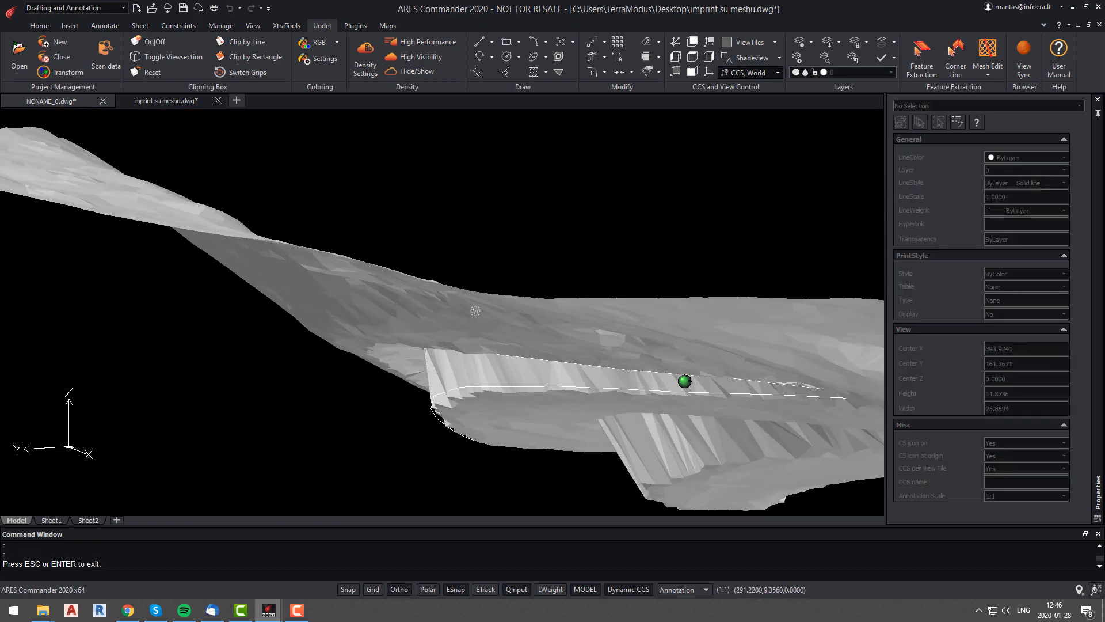
scroll(467, 409, up, 2)
scroll(468, 409, up, 1)
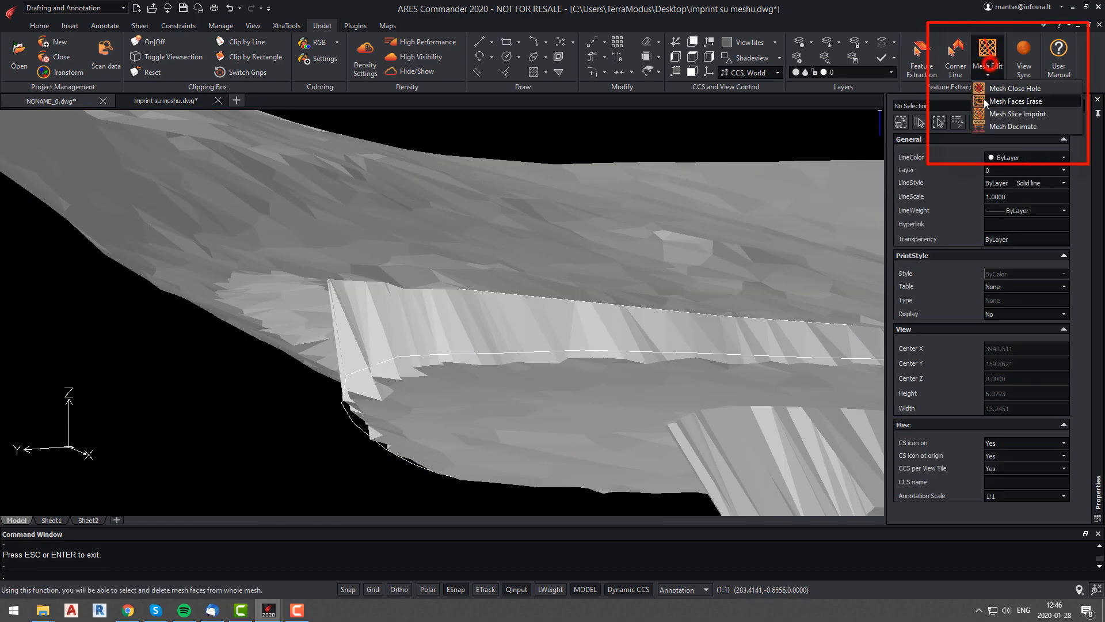
Step: Imprint the outer wall's base polyline on the terrain mesh with Mesh Slice Imprint, using the Imprint type
click(993, 113)
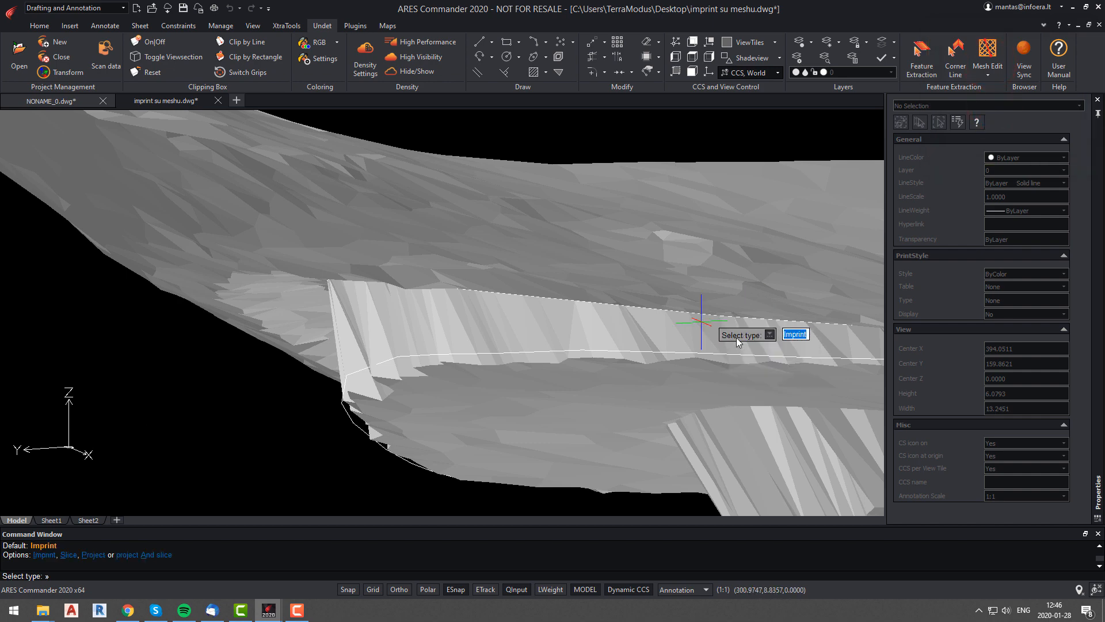
click(988, 74)
click(1003, 114)
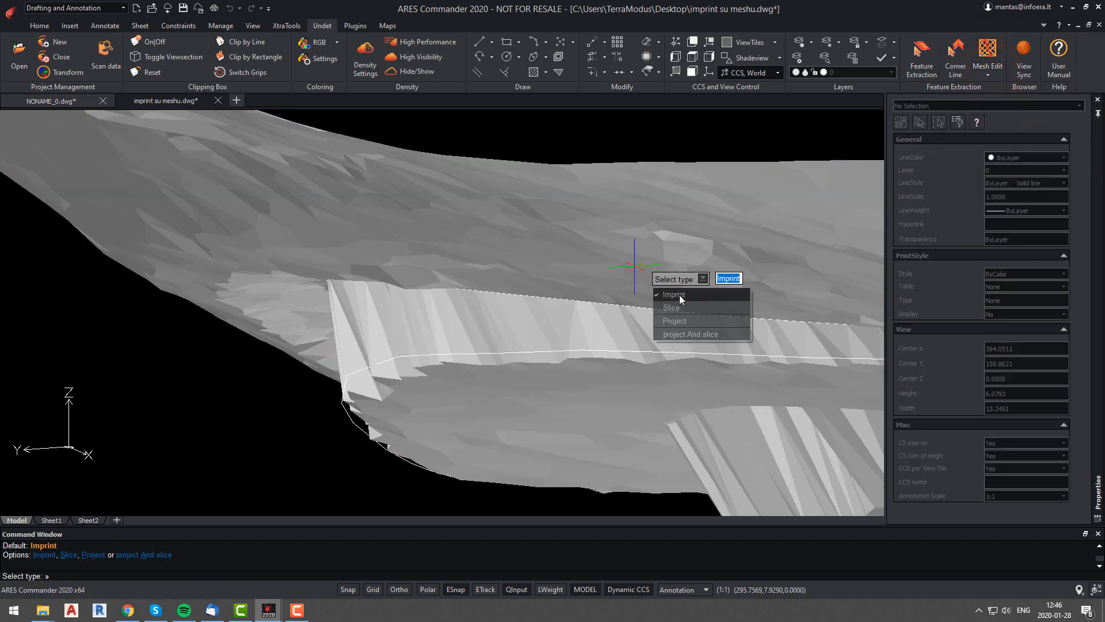
click(680, 296)
click(617, 320)
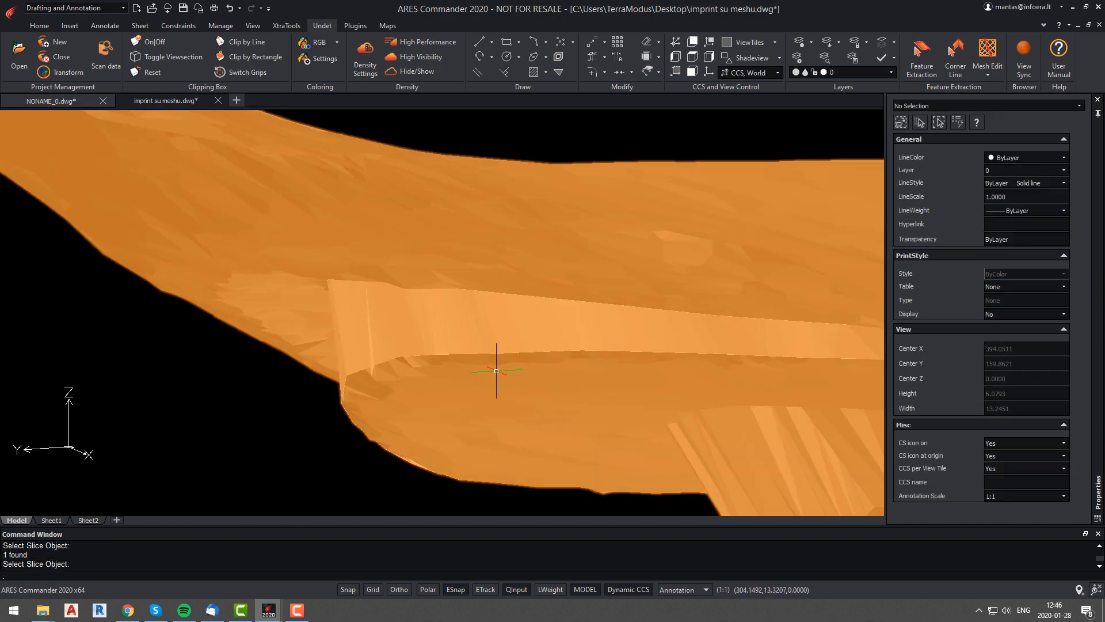
scroll(496, 371, down, 3)
mouse_move(506, 366)
shift+middle_down()
mouse_move(666, 358)
mouse_move(512, 360)
shift+middle_up()
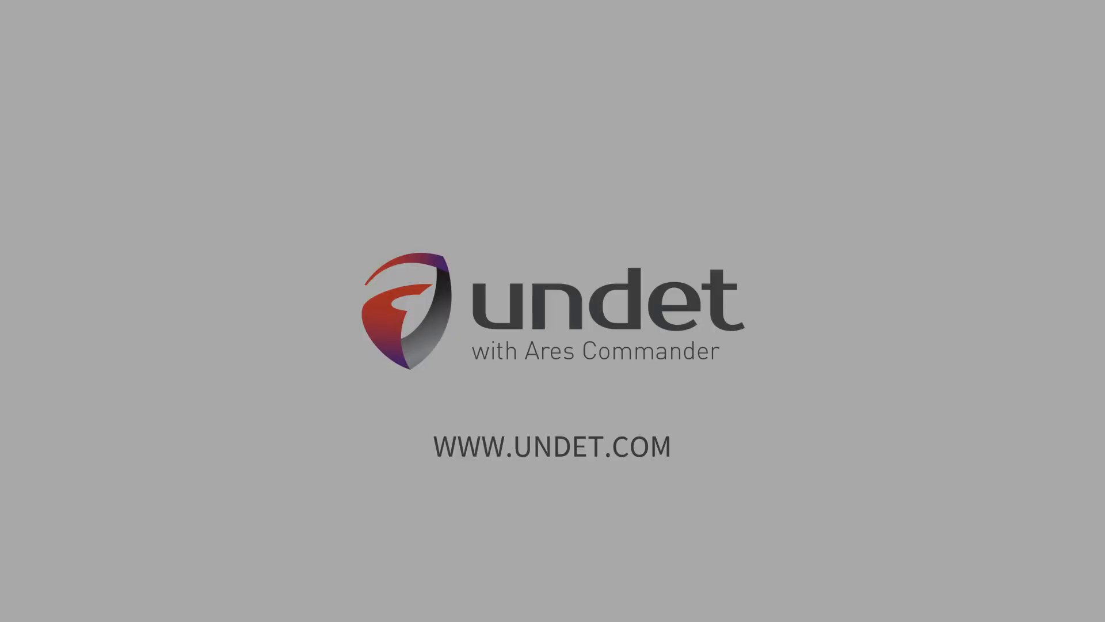